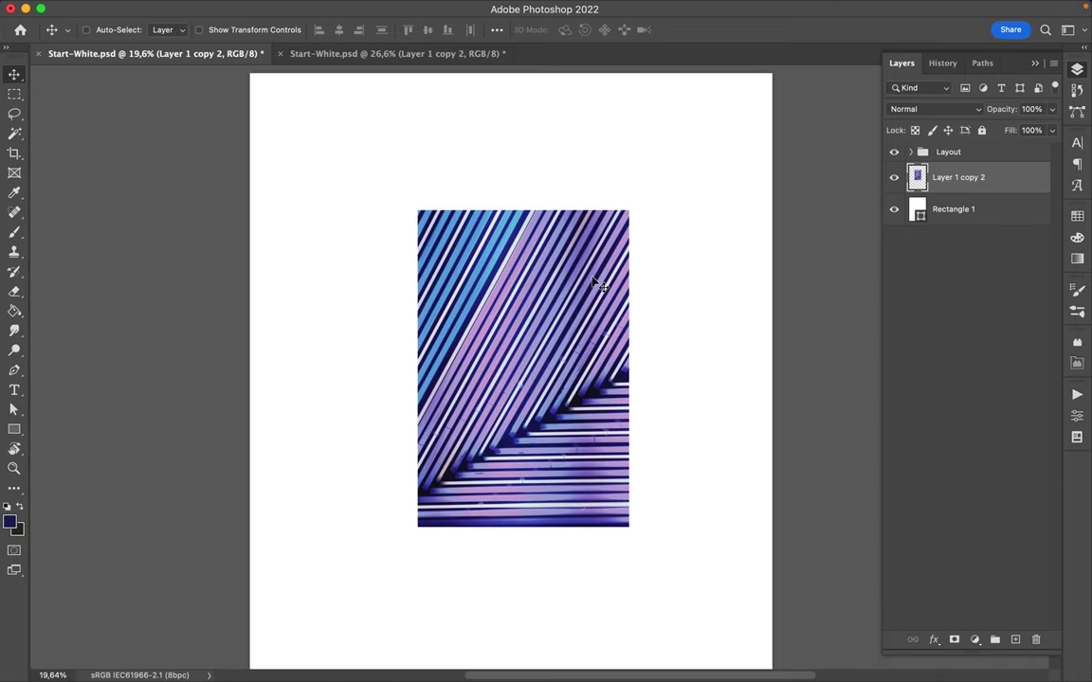
- Lasso a stepped block from the striped photo onto its own layer and move it
key("l")
left_click_drag(430, 225, 562, 343)
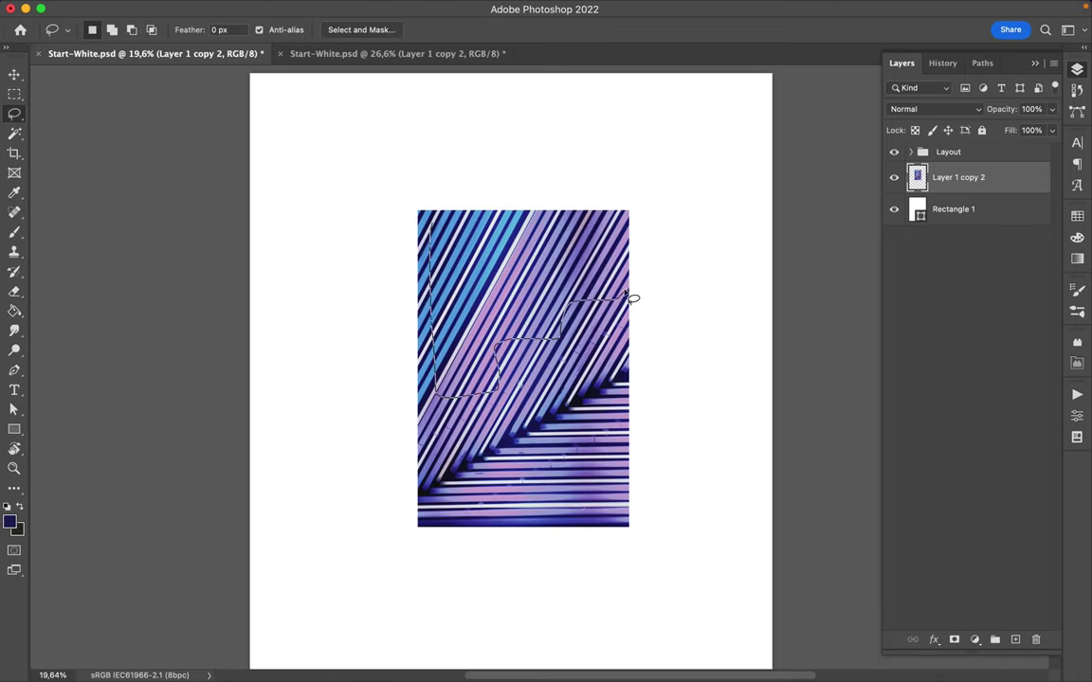
left_click_drag(566, 347, 490, 237)
key("ctrl+j")
key("v")
mouse_move(565, 294)
left_mouse_down()
mouse_move(565, 463)
mouse_move(629, 523)
left_mouse_up()
- Cut a blob from the photo onto a new layer, moving it up-right and the photo down
key("l")
scroll(566, 463, "down", 3)
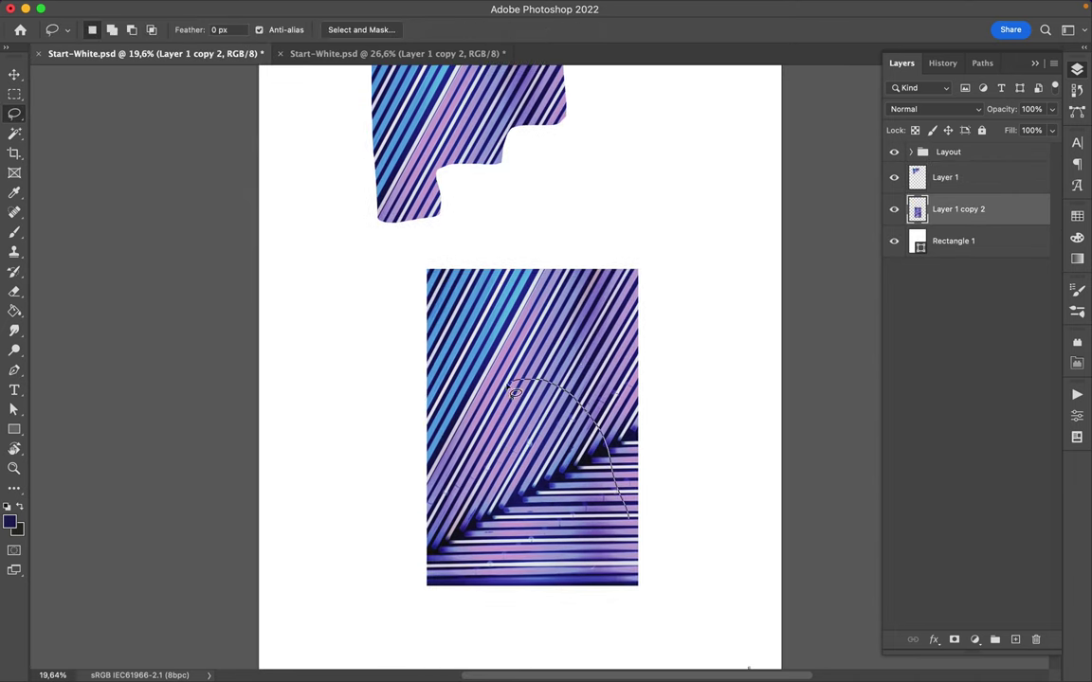
key("ctrl+j")
key("v")
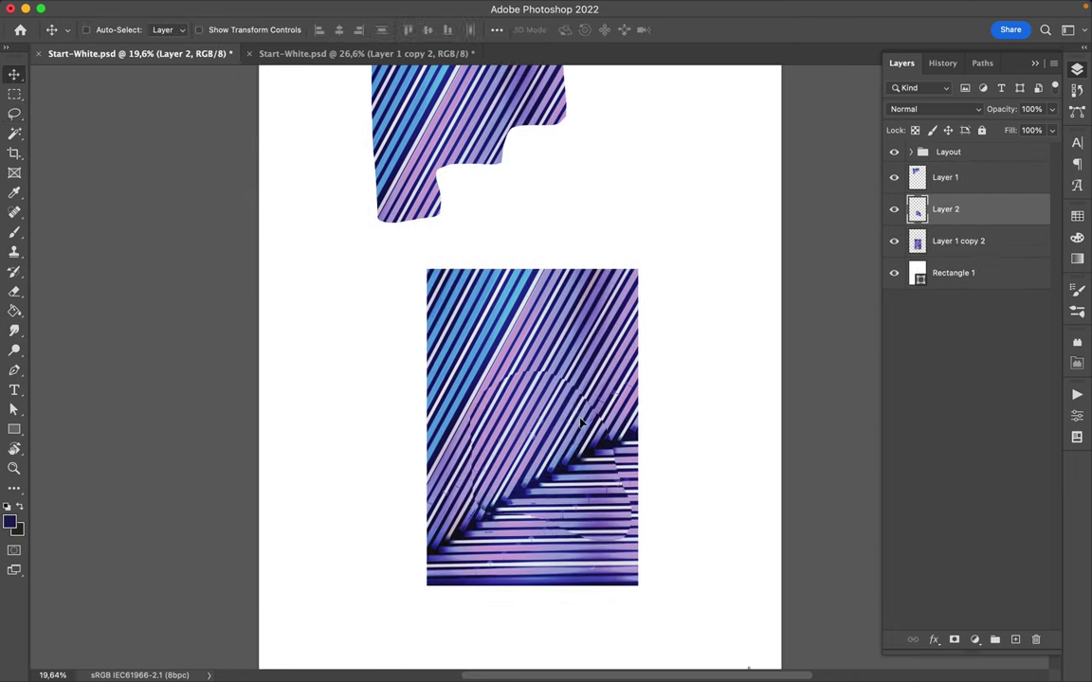
left_click_drag(583, 464, 630, 246)
left_click_drag(555, 351, 516, 458)
- Lasso a ring from the lower photo onto its own layer and move it up
scroll(517, 458, "down", 2)
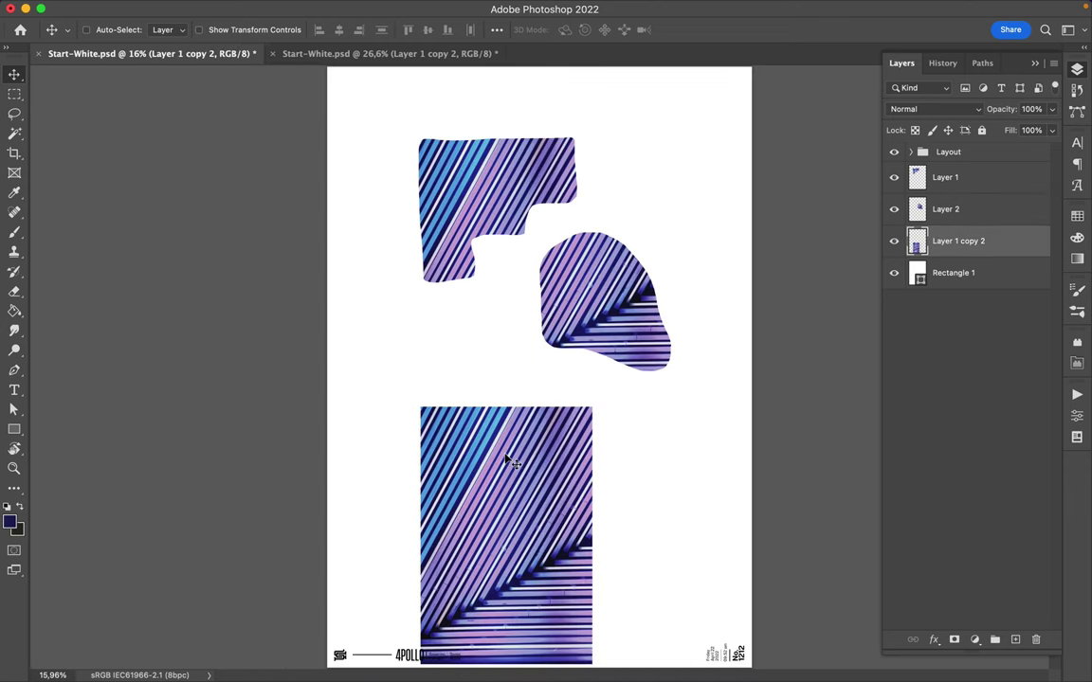
key("l")
mouse_move(520, 515)
left_mouse_down()
mouse_move(587, 528)
mouse_move(560, 540)
left_mouse_up()
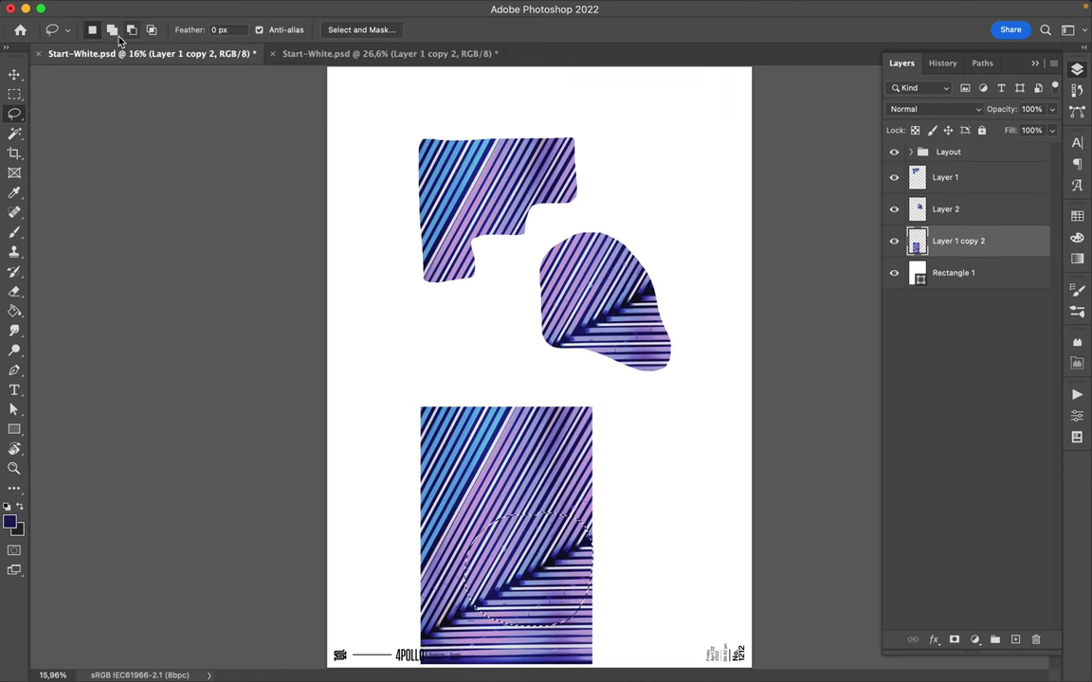
key("ctrl+j")
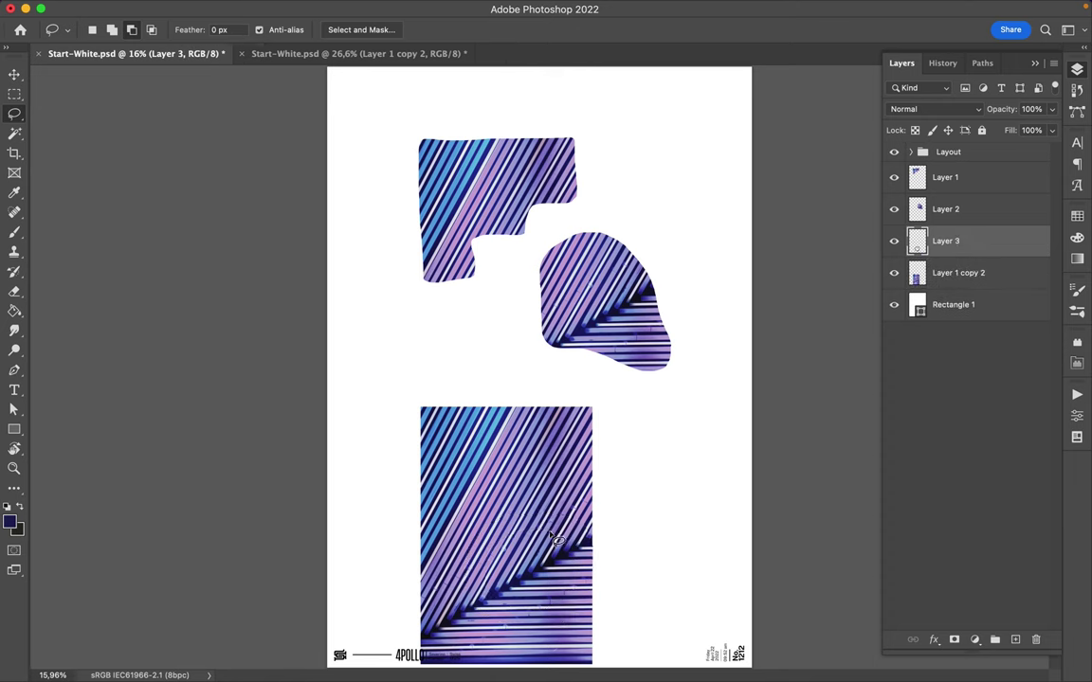
key("v")
left_click_drag(559, 545, 514, 442)
- Hide the original striped photo and rearrange the ring, blob and stepped shape
left_click(894, 273)
scroll(694, 359, "down", 1)
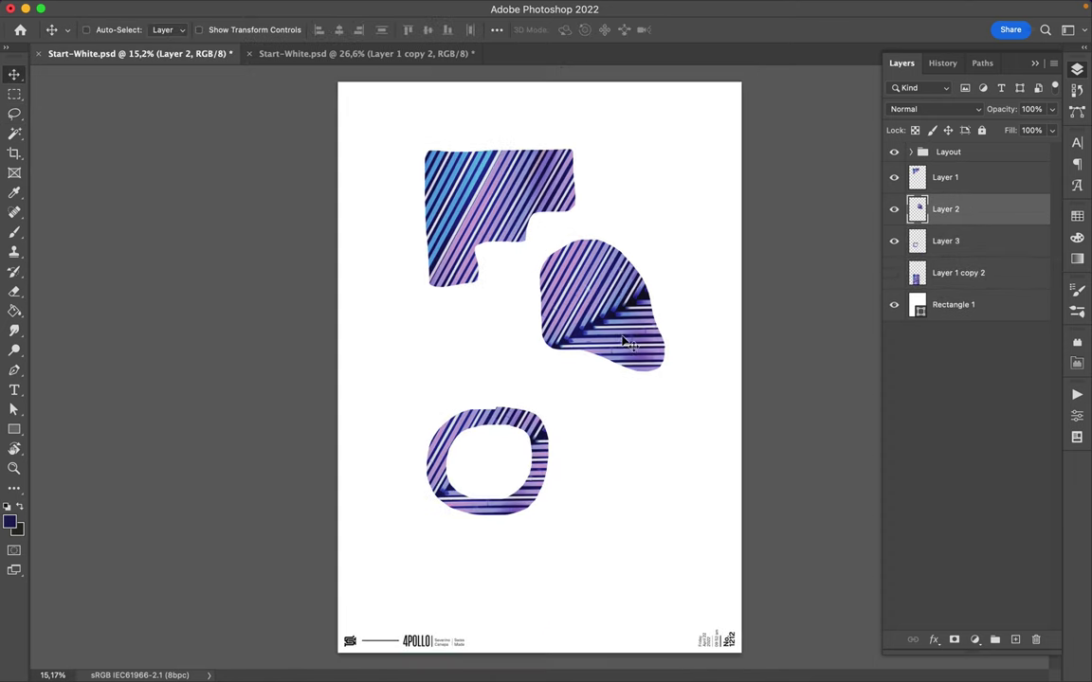
left_click_drag(559, 487, 521, 487)
left_click_drag(605, 323, 630, 329)
left_click(487, 214, "ctrl")
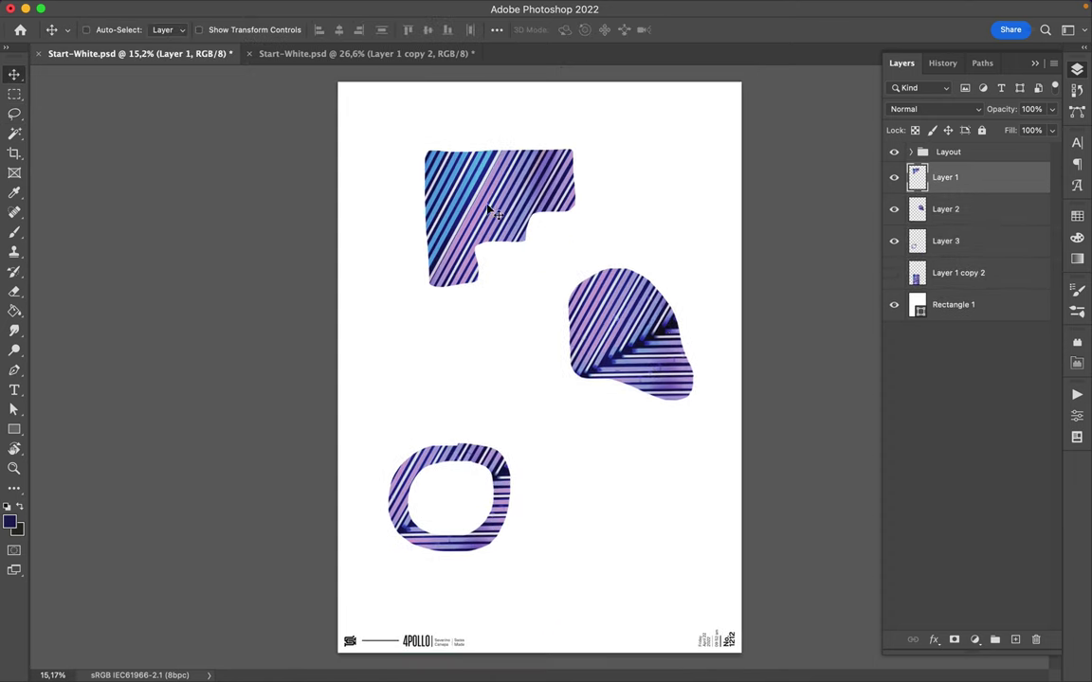
left_click_drag(487, 214, 482, 208)
- Set up a small Hard Round blue brush
key("b")
right_click(600, 228)
left_click(702, 447)
left_click_drag(763, 258, 702, 260)
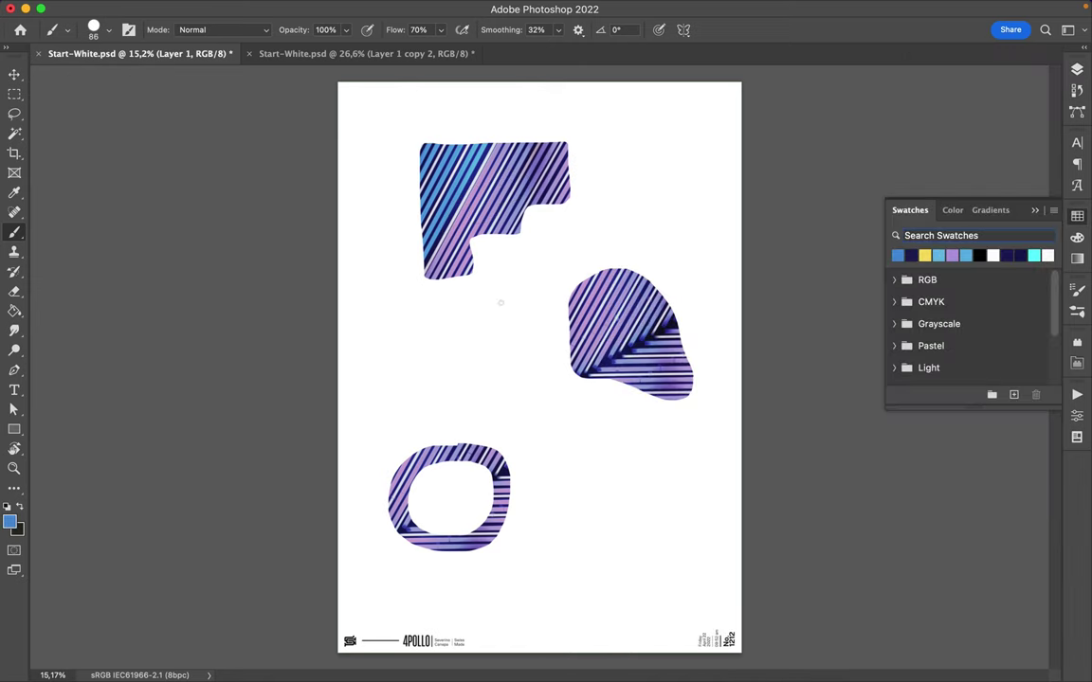
- Paint three blue dashes above the blob and put them on a layer below the cutouts
mouse_move(648, 267)
left_mouse_down()
mouse_move(663, 245)
mouse_move(641, 252)
left_mouse_up()
key("ctrl+t")
key("Escape")
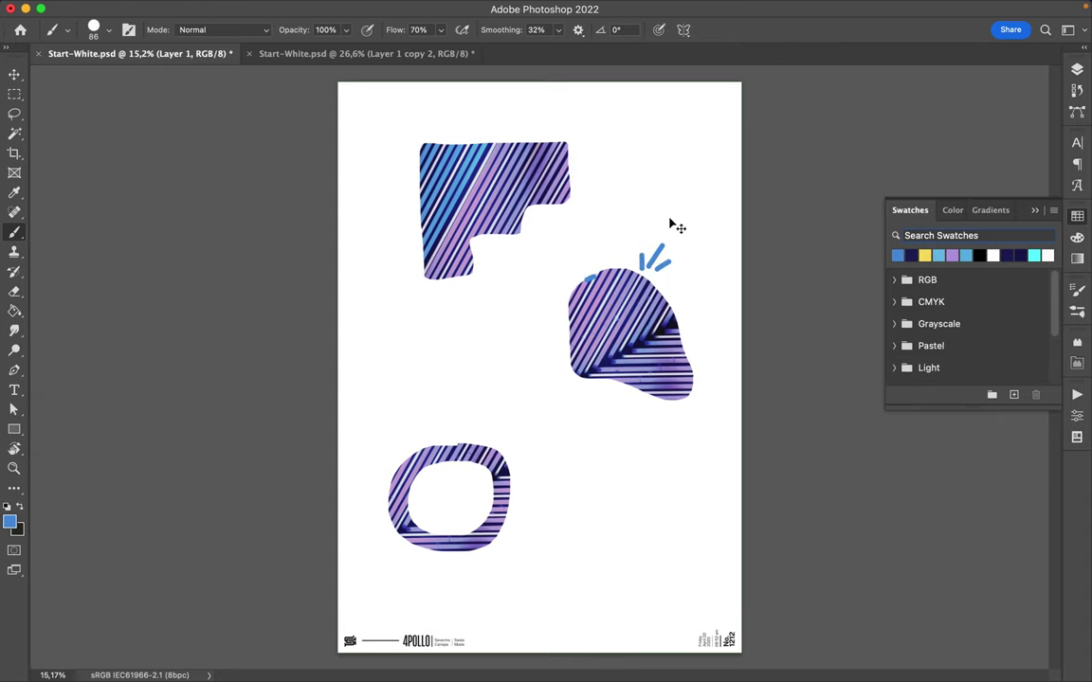
key("m")
left_click_drag(603, 218, 696, 296)
key("ctrl+j")
key("v")
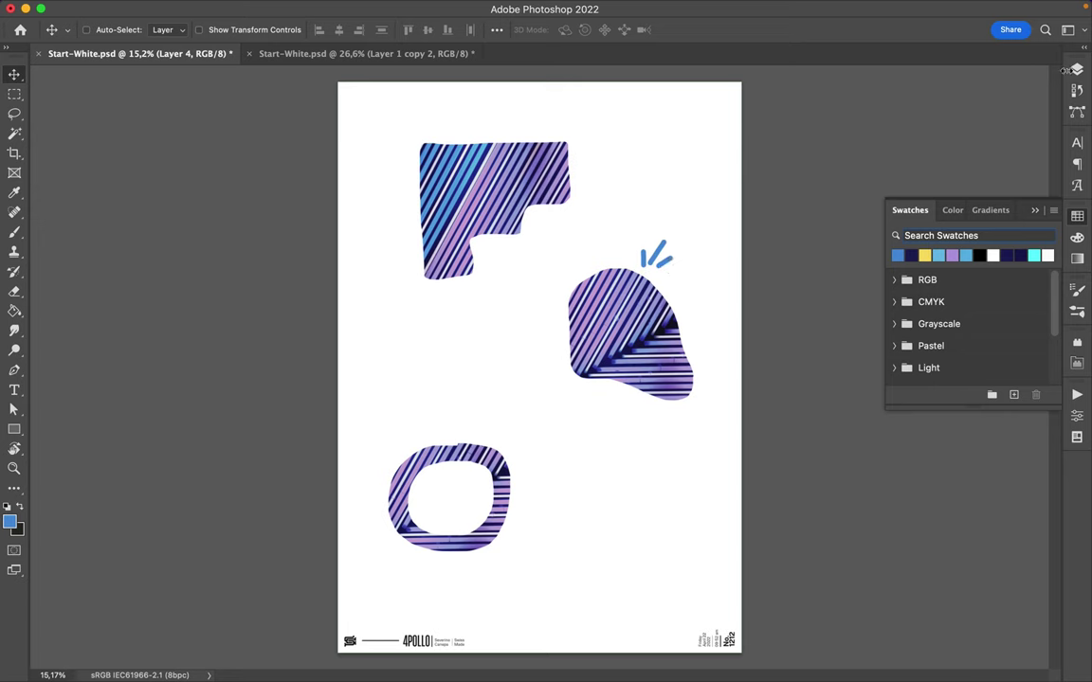
left_click(1077, 69)
left_click_drag(990, 180, 986, 280)
- Enlarge the brush to 159 px and paint a blue offset outline along the blob
key("b")
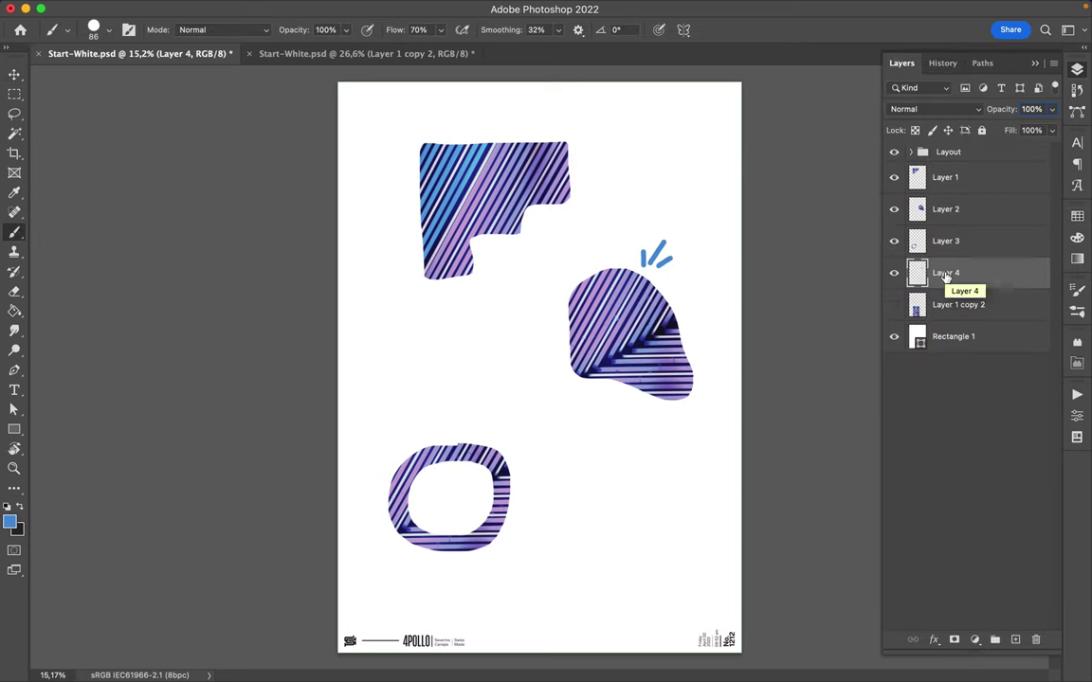
scroll(546, 360, "up", 3)
right_click(607, 199)
type("159")
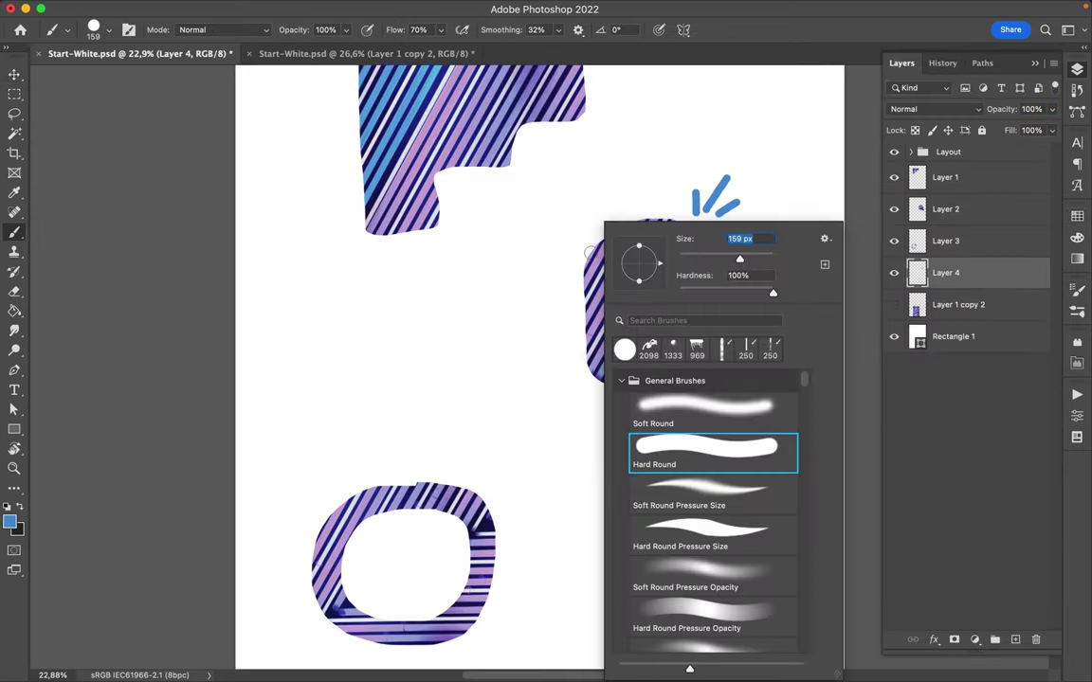
key("Return")
mouse_move(580, 248)
left_mouse_down()
mouse_move(588, 377)
mouse_move(756, 422)
left_mouse_up()
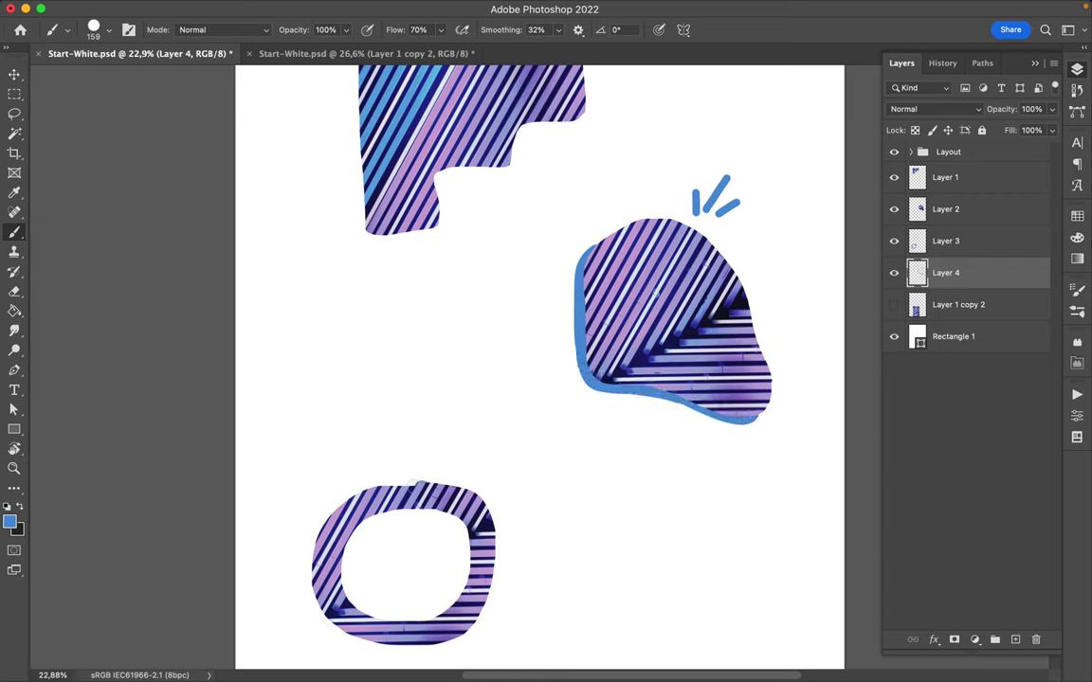
- Paint blue offset outlines behind the ring and the stepped shape
left_click_drag(420, 484, 427, 645)
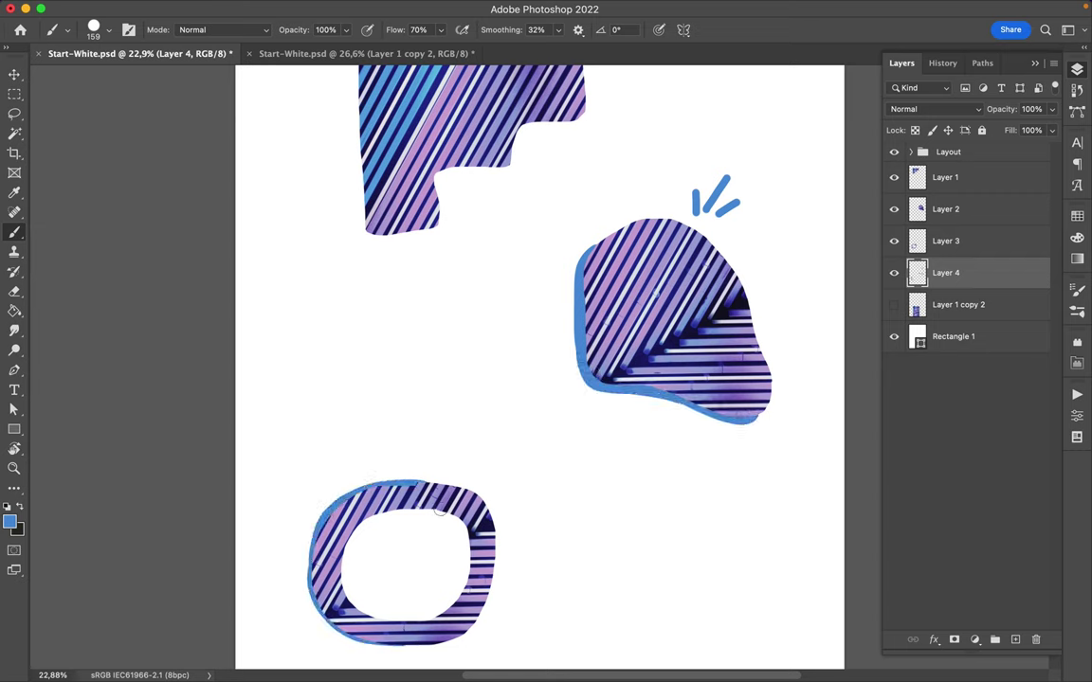
scroll(512, 379, "up", 5)
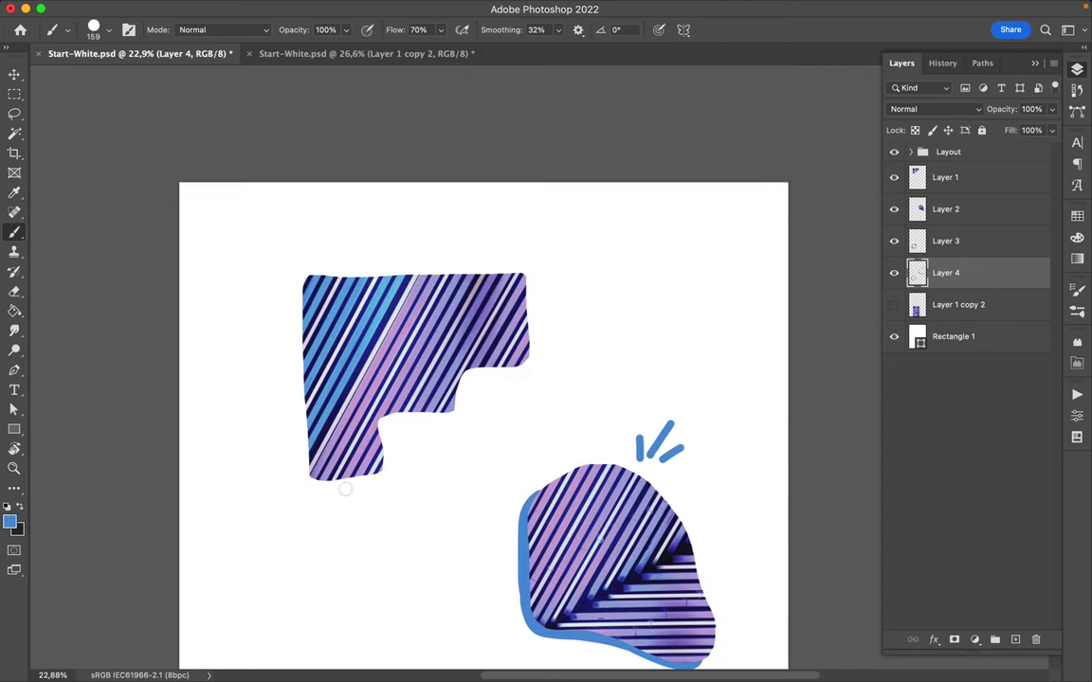
mouse_move(318, 481)
left_mouse_down()
mouse_move(533, 302)
mouse_move(528, 279)
left_mouse_up()
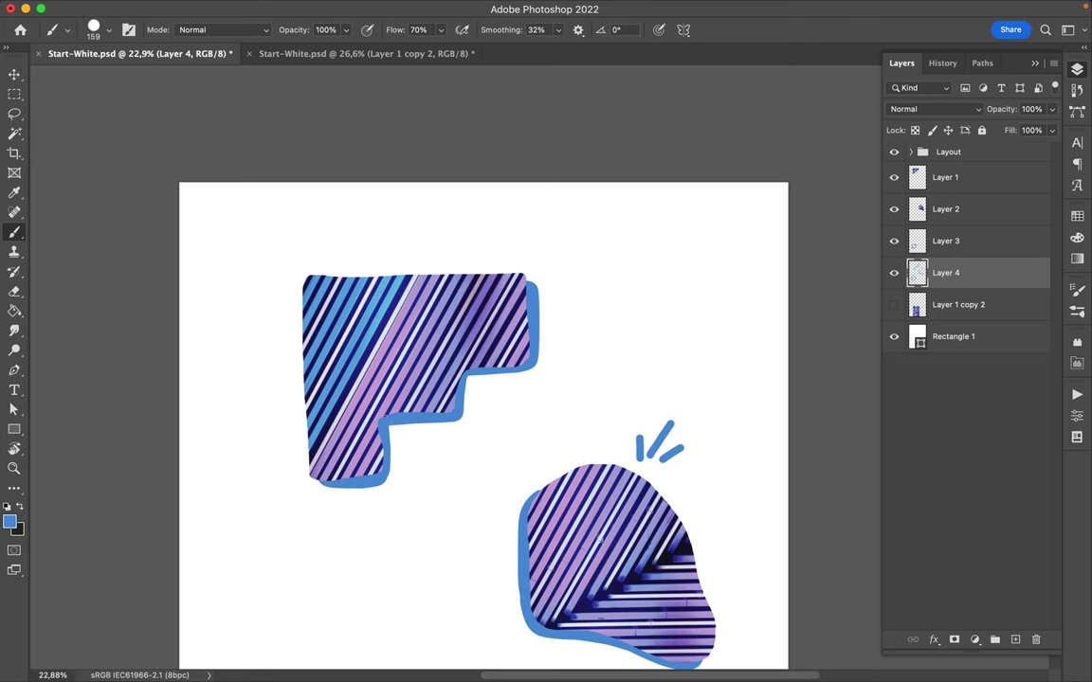
key("v")
scroll(502, 485, "down", 3)
scroll(503, 485, "up", 4)
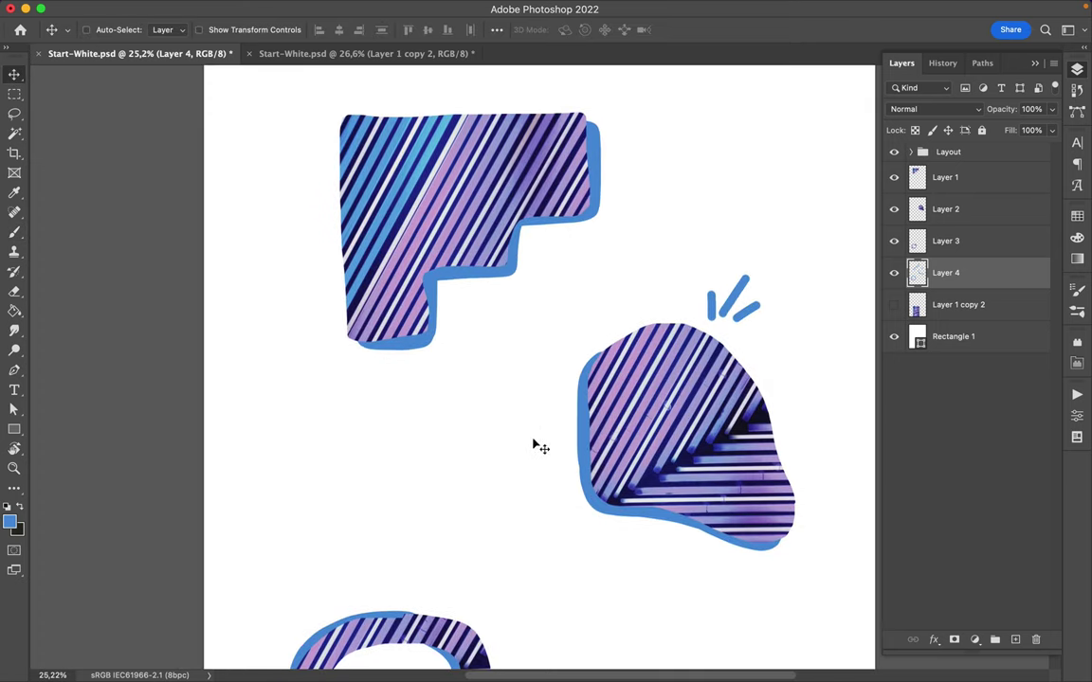
- Add a new layer at the top of the stack and pick yellow for the brush
left_click(743, 8)
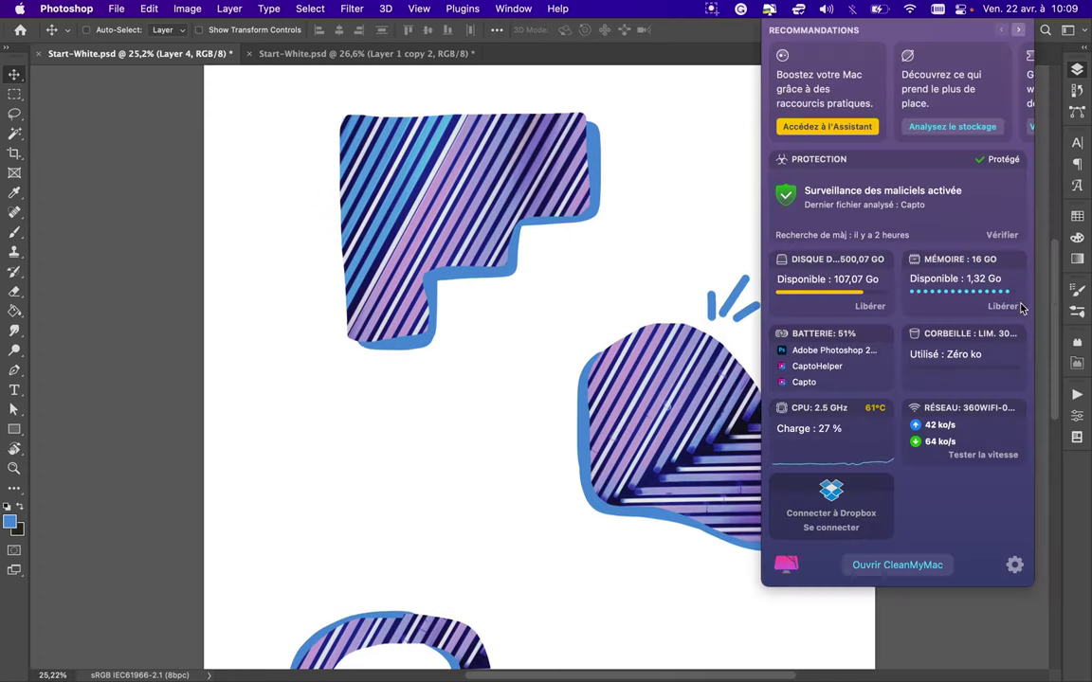
key("super+shift+alt+n")
left_click_drag(920, 276, 918, 171)
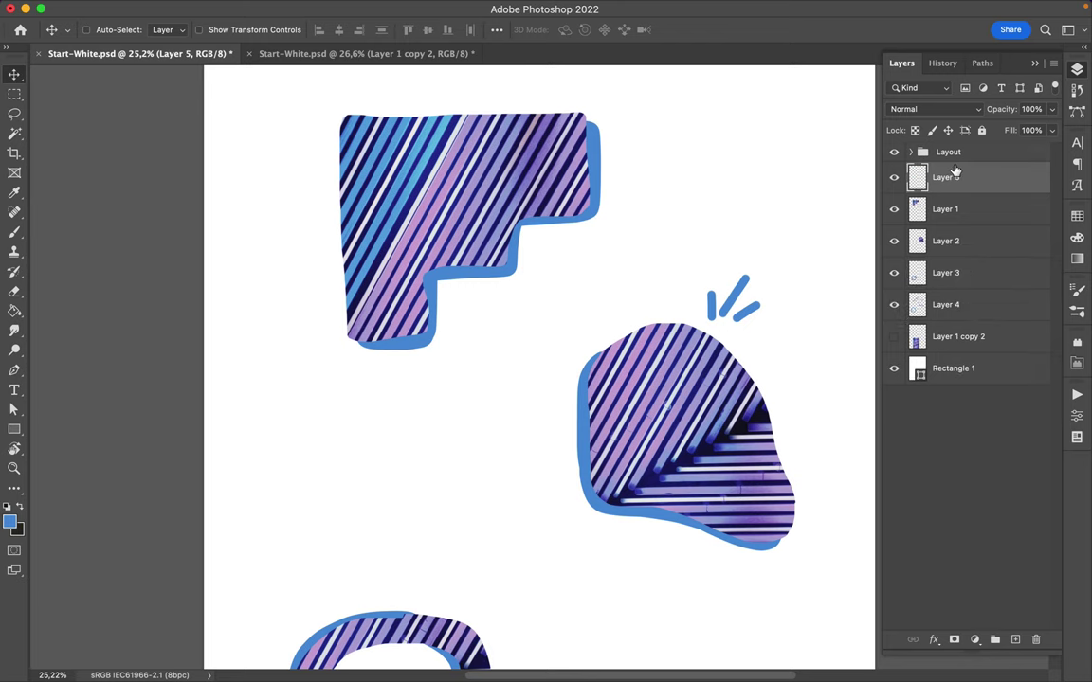
key("b")
right_click(623, 390)
left_click(1077, 215)
left_click(897, 255)
- Paint a yellow arc over the blob and corner marks in each step of the stepped shape
left_click_drag(603, 381, 704, 343)
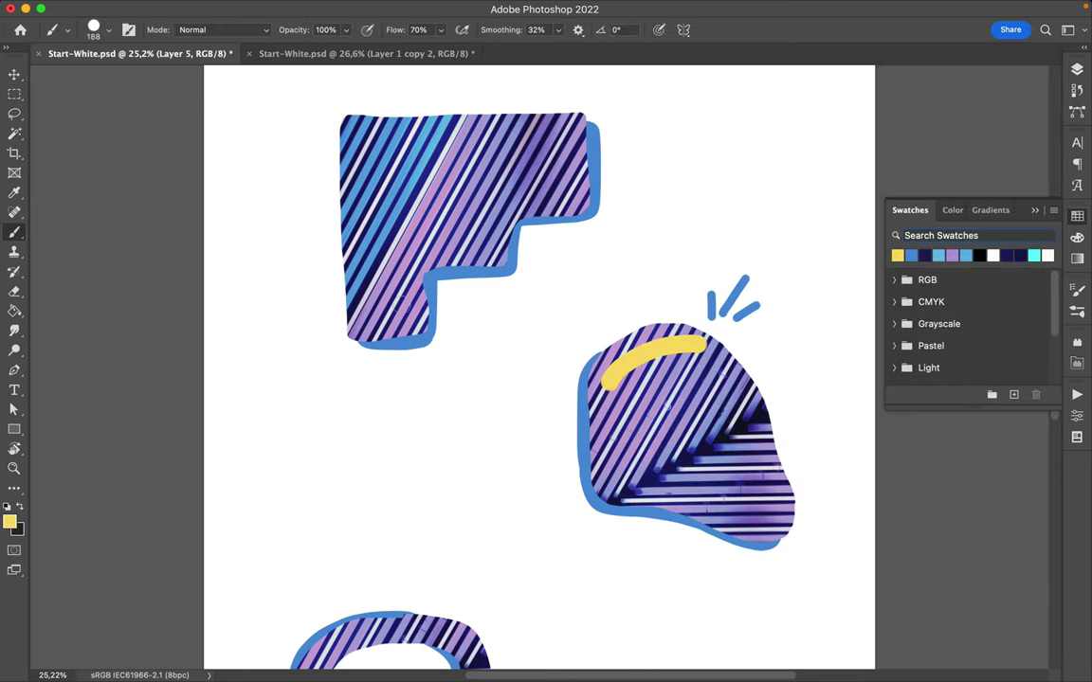
left_click_drag(405, 273, 414, 311)
left_click_drag(493, 218, 499, 248)
mouse_move(581, 164)
left_mouse_down()
mouse_move(564, 197)
mouse_move(586, 202)
left_mouse_up()
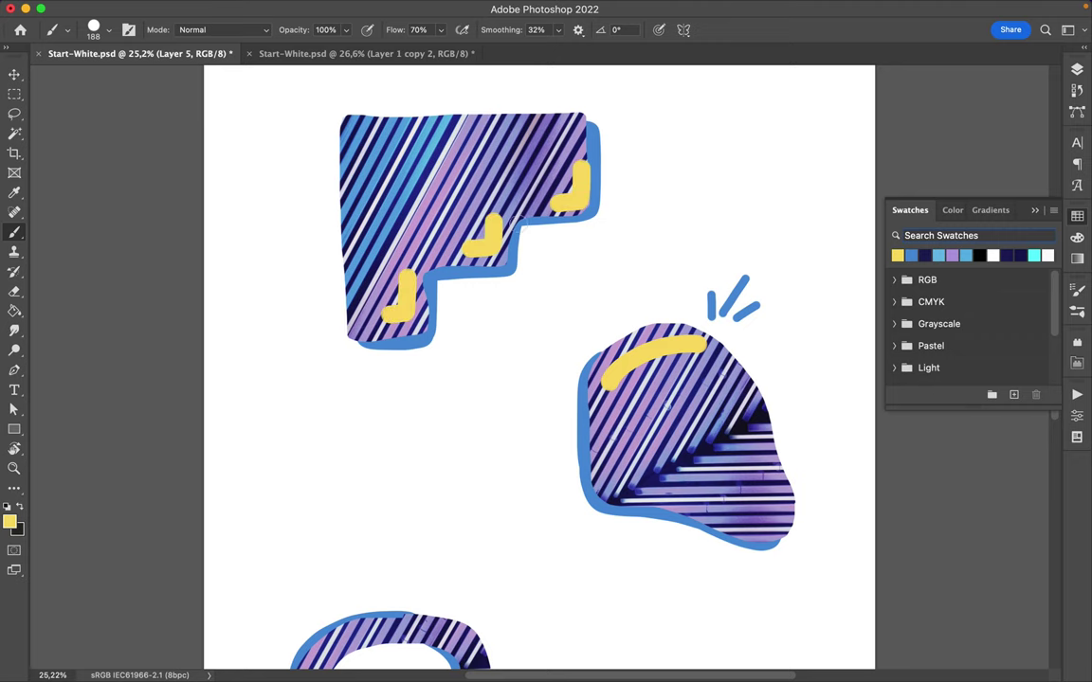
- Add yellow strokes around the ring and across the blob, then pick light blue
scroll(546, 259, "down", 5)
scroll(545, 258, "down", 1, "alt")
left_click_drag(334, 490, 379, 437)
left_click(449, 563)
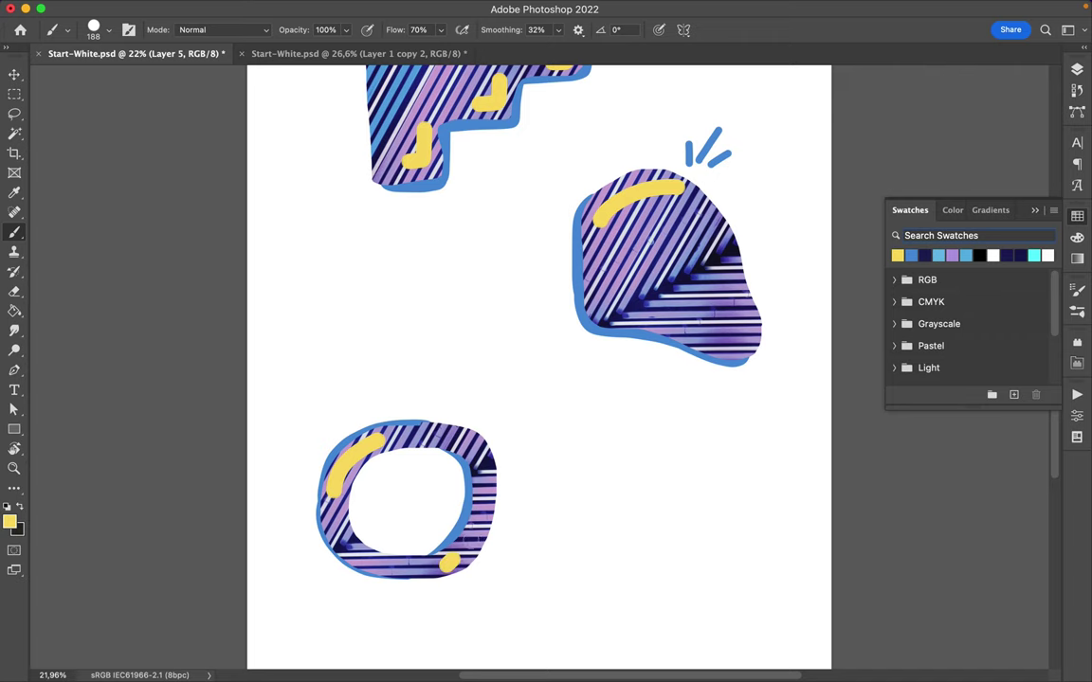
left_click_drag(451, 537, 477, 474)
left_click_drag(650, 317, 718, 334)
scroll(720, 332, "down", 2, "alt")
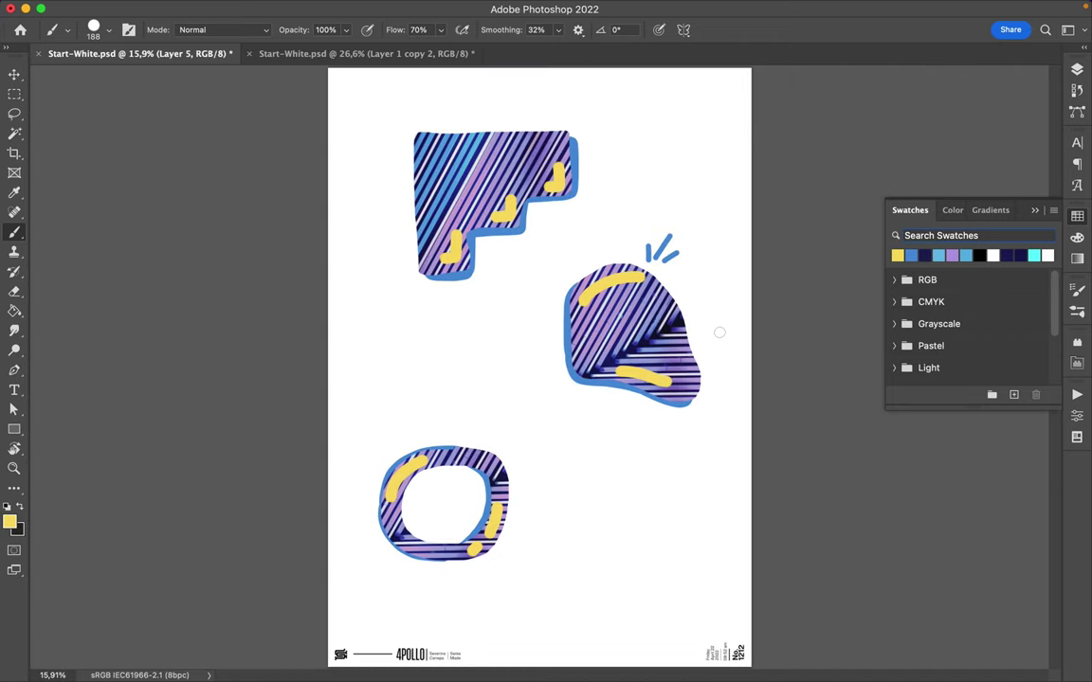
left_click(938, 255)
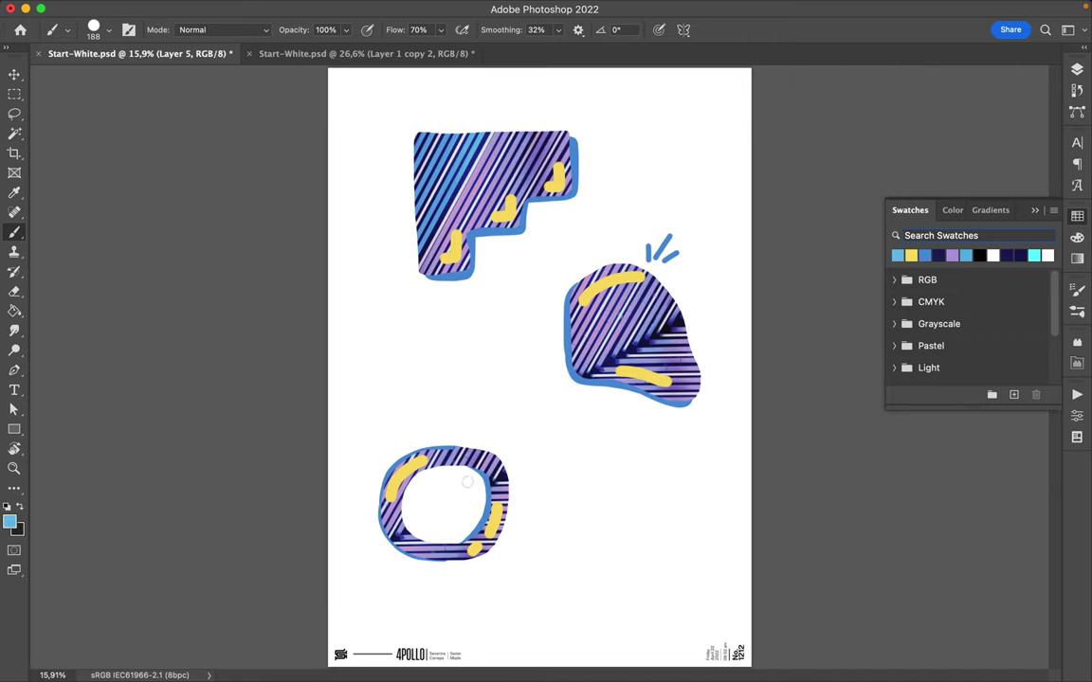
- Add a new layer above the background rectangle and enlarge the brush
key("F7")
left_click(939, 364)
key("ctrl+shift+alt+n")
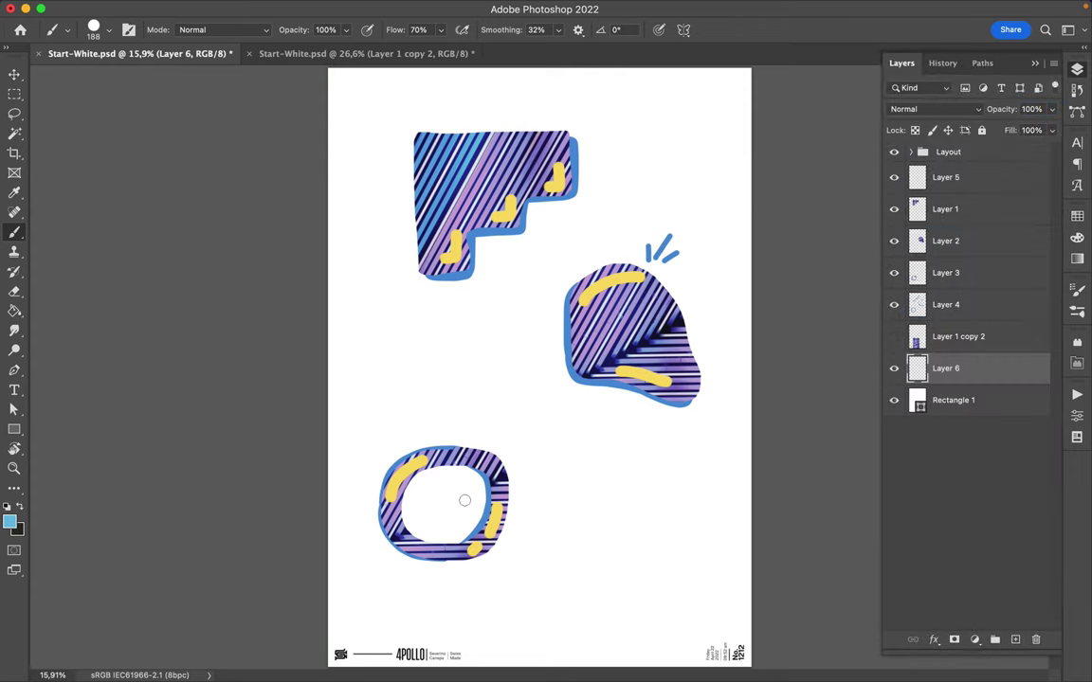
right_click(479, 441)
key("Return")
- Paint a light-blue square outline behind the blob, undoing and redoing rejected strokes
mouse_move(438, 438)
left_mouse_down()
mouse_move(507, 426)
mouse_move(537, 436)
left_mouse_up()
key("ctrl+z")
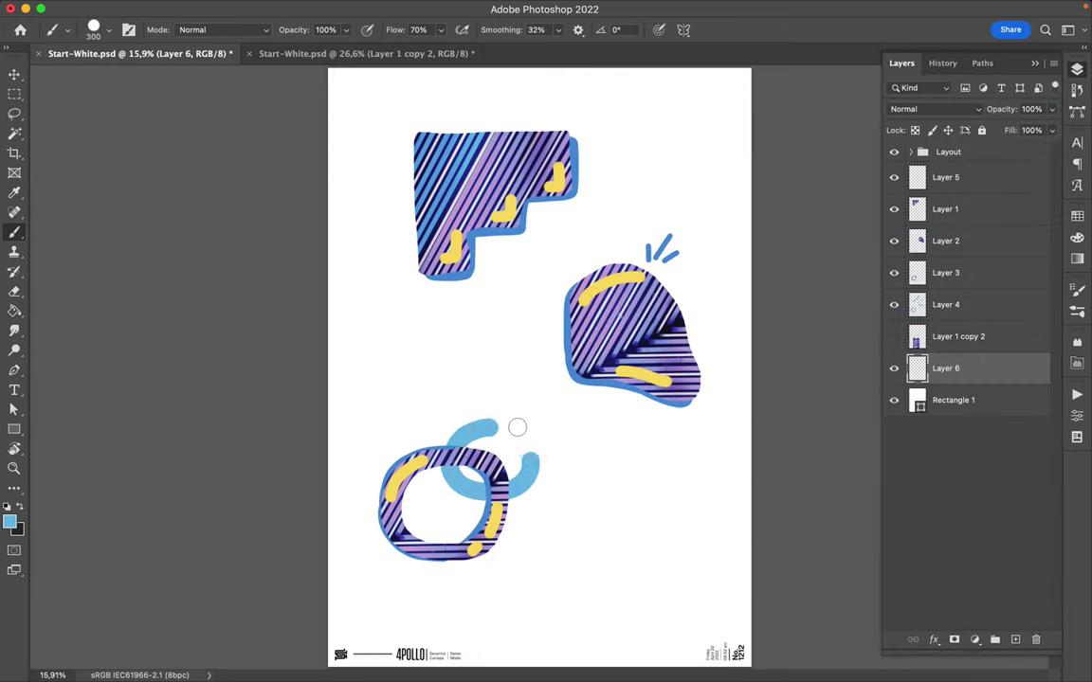
key("ctrl+z")
mouse_move(486, 407)
left_mouse_down()
mouse_move(441, 487)
mouse_move(555, 488)
mouse_move(490, 402)
left_mouse_up()
left_click_drag(548, 314, 632, 375)
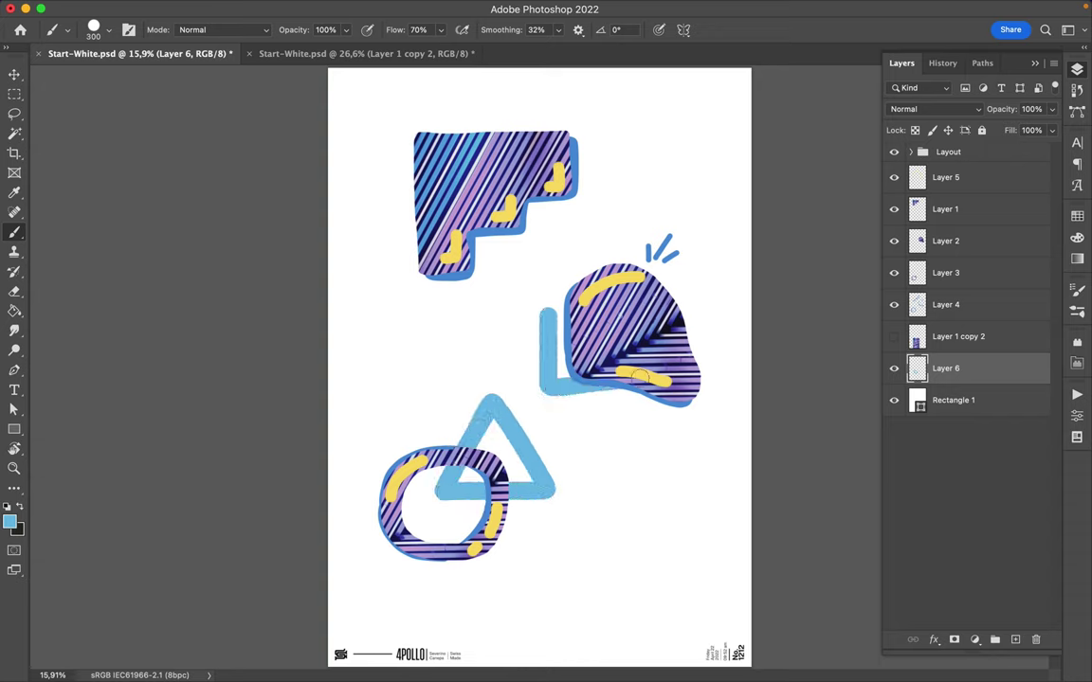
key("ctrl+z")
left_click_drag(543, 313, 623, 401)
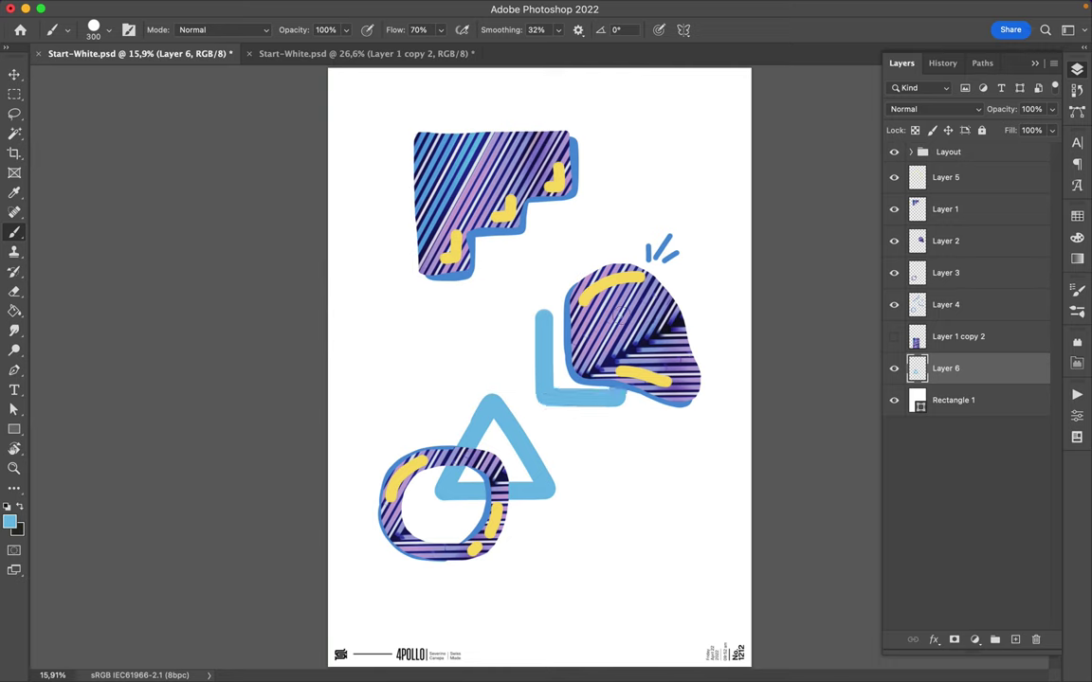
left_click_drag(544, 314, 567, 309)
- Paint a light-blue ring, then add an empty layer above Layer 5
left_click_drag(428, 286, 502, 230)
left_click(972, 180)
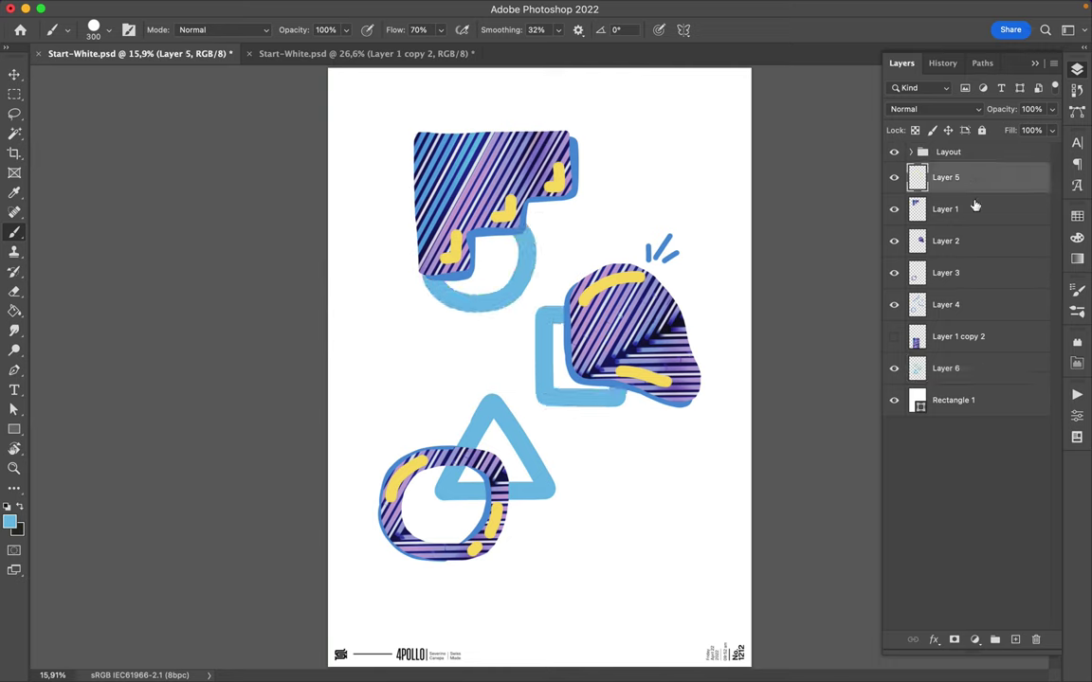
left_click(1015, 640)
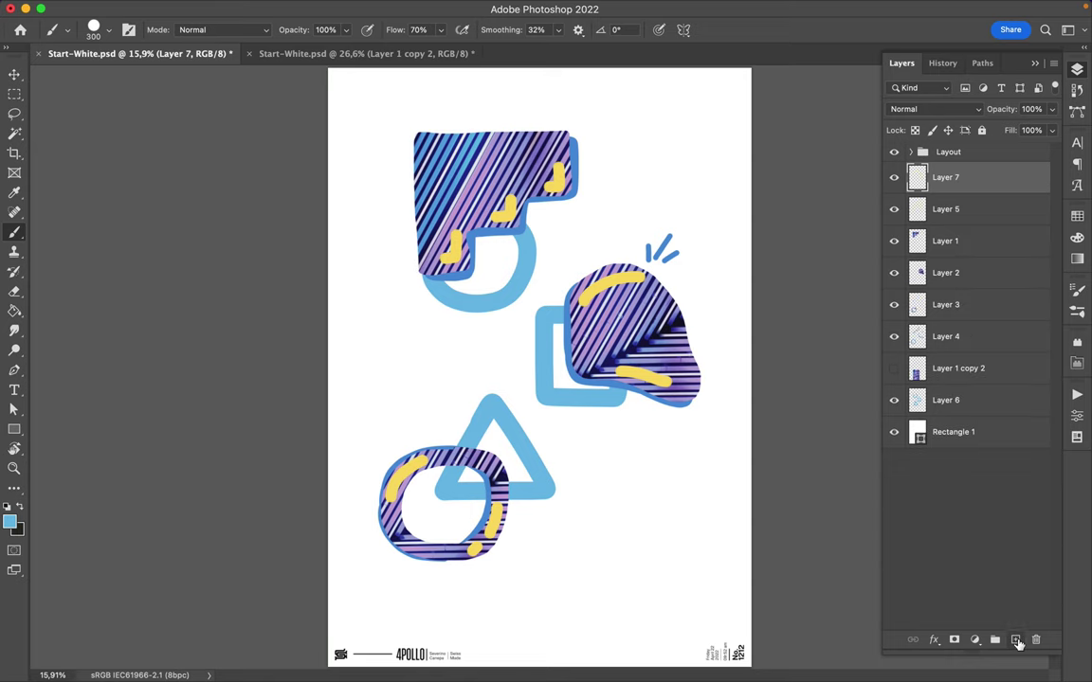
- Shrink the brush from 300 px to 4 px for dark navy sketch lines
right_click(805, 333)
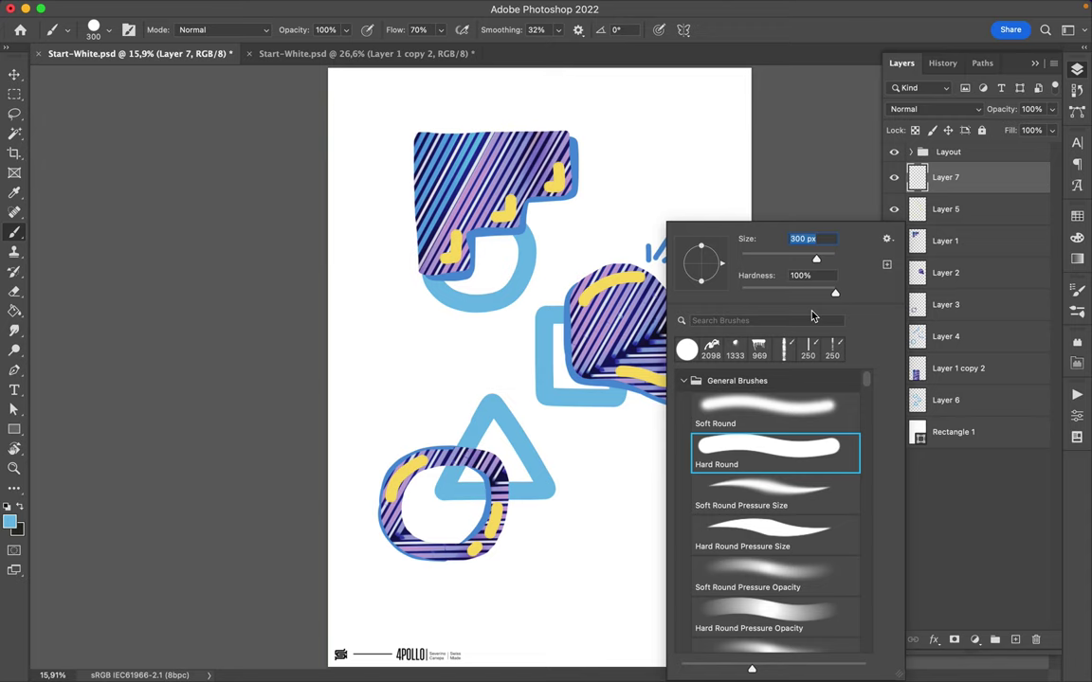
left_click_drag(816, 257, 742, 261)
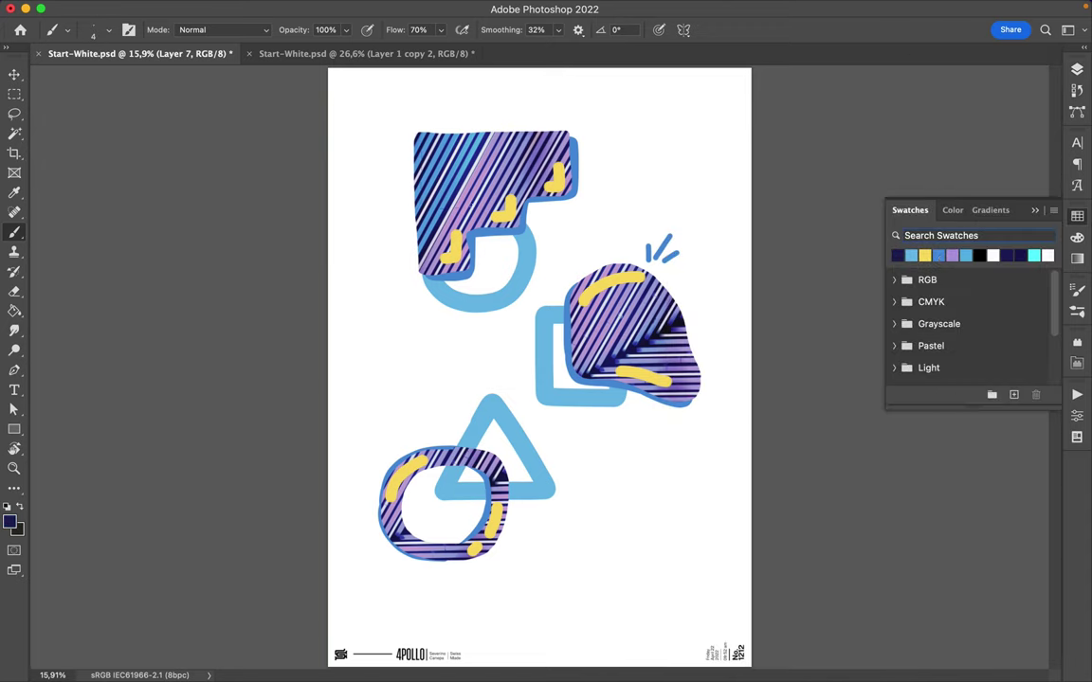
- Scribble thin navy outlines repeatedly around the top stepped shape
left_click_drag(415, 138, 408, 279)
left_click_drag(526, 198, 521, 124)
left_click_drag(407, 166, 403, 279)
left_click_drag(434, 216, 533, 121)
left_click_drag(417, 123, 590, 123)
mouse_move(403, 258)
left_mouse_down()
mouse_move(526, 142)
mouse_move(389, 113)
mouse_move(374, 260)
left_mouse_up()
left_click_drag(478, 258, 417, 282)
left_click_drag(524, 177, 524, 122)
mouse_move(419, 124)
left_mouse_down()
mouse_move(508, 124)
mouse_move(409, 189)
mouse_move(412, 252)
left_mouse_up()
mouse_move(528, 124)
left_mouse_down()
mouse_move(443, 125)
mouse_move(416, 295)
left_mouse_up()
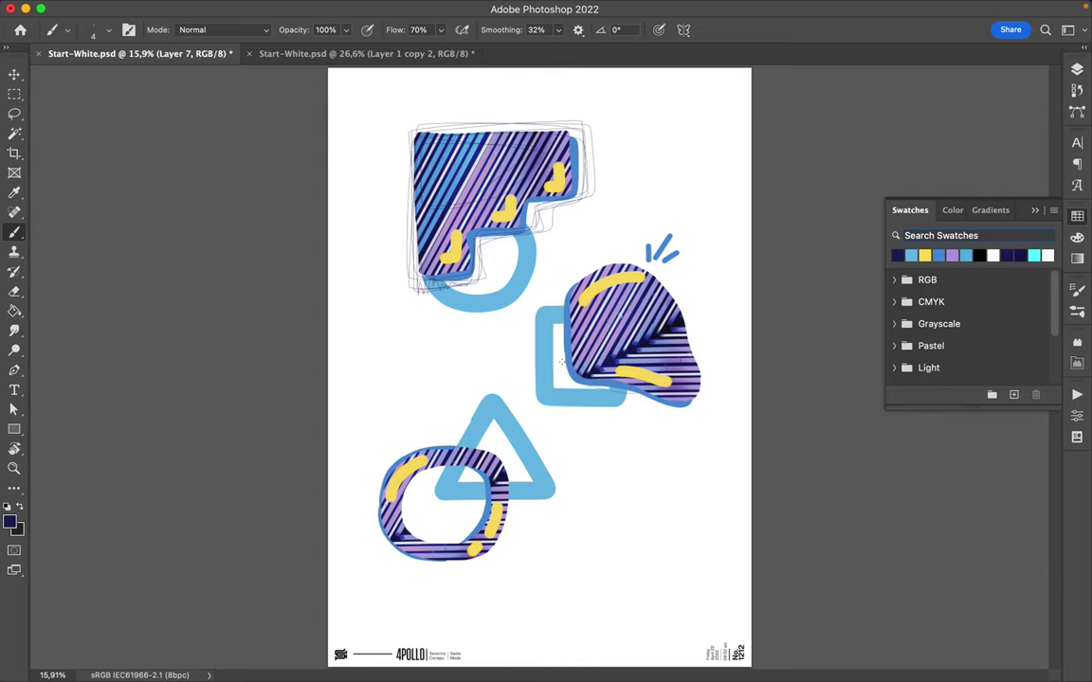
- Trace thin navy lines around the right blob's edges
left_click_drag(571, 268, 687, 304)
mouse_move(697, 403)
left_mouse_down()
mouse_move(693, 327)
mouse_move(566, 282)
left_mouse_up()
left_click_drag(680, 296, 703, 377)
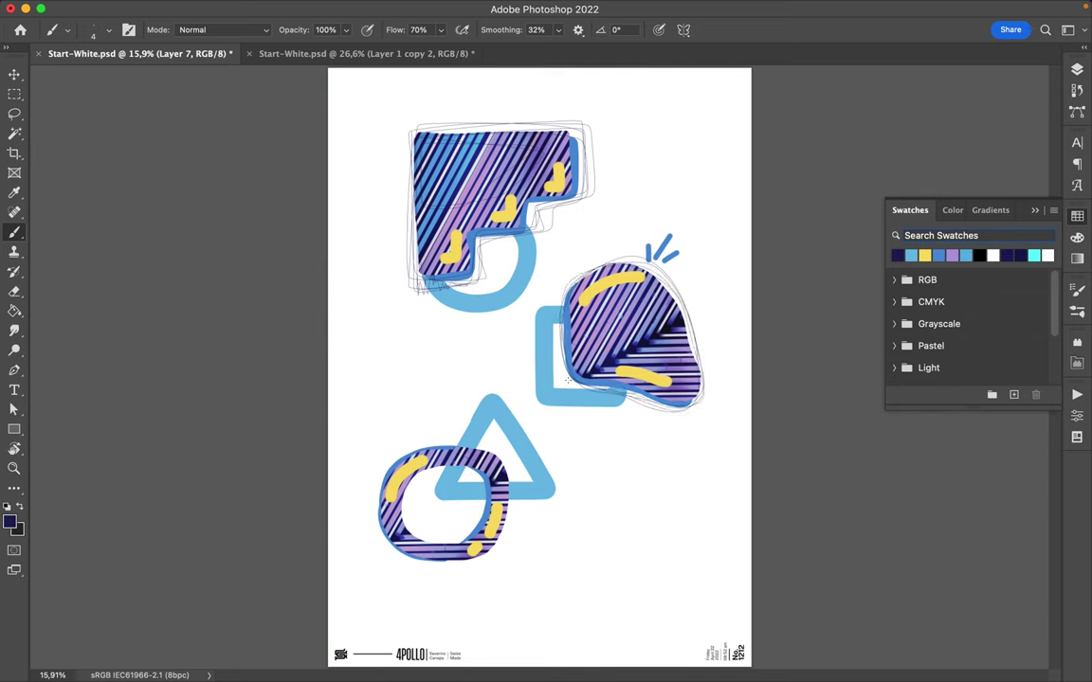
left_click_drag(682, 405, 707, 386)
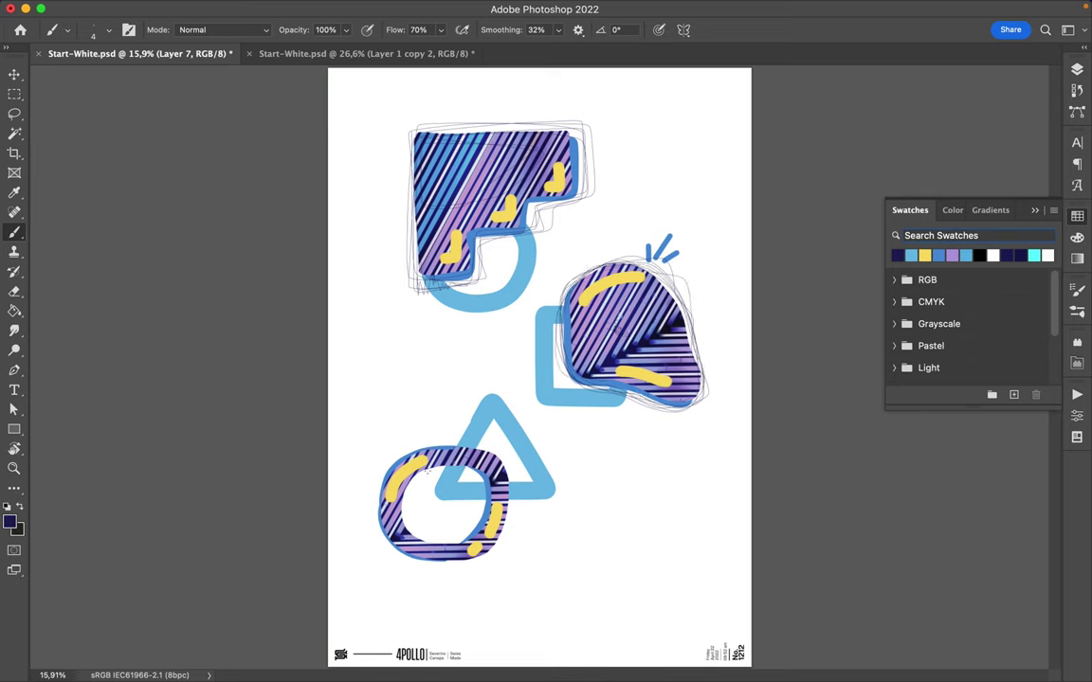
- Loop navy scribbles around the lower circle and draw loose lines linking the shapes
mouse_move(429, 443)
left_mouse_down()
mouse_move(370, 500)
mouse_move(375, 517)
mouse_move(370, 481)
left_mouse_up()
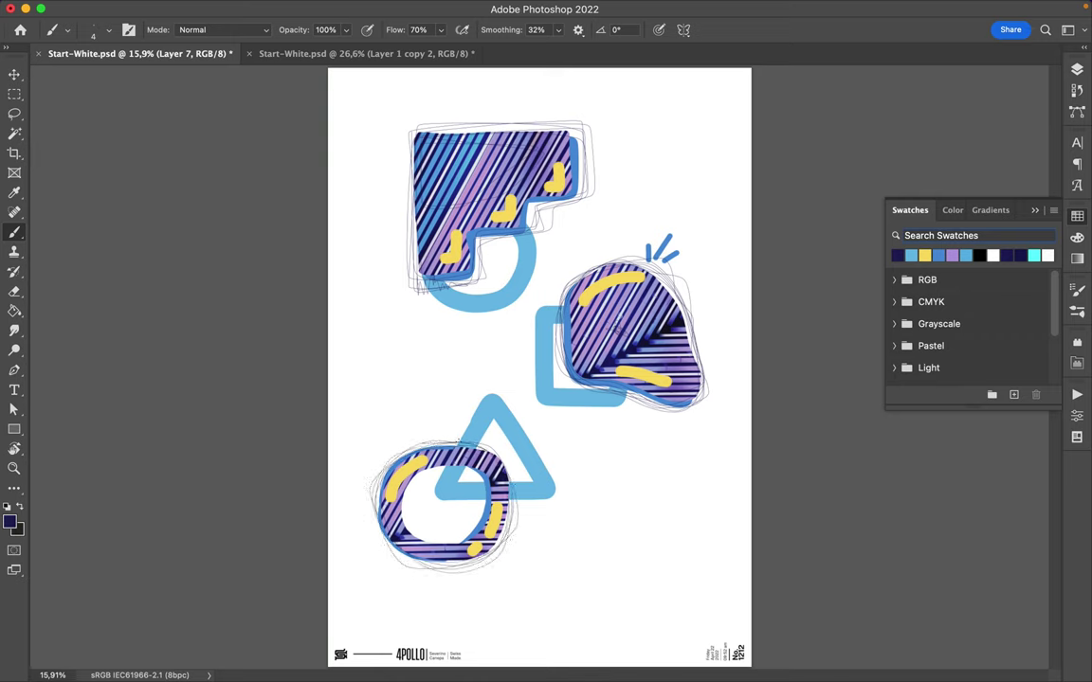
left_click_drag(495, 557, 372, 494)
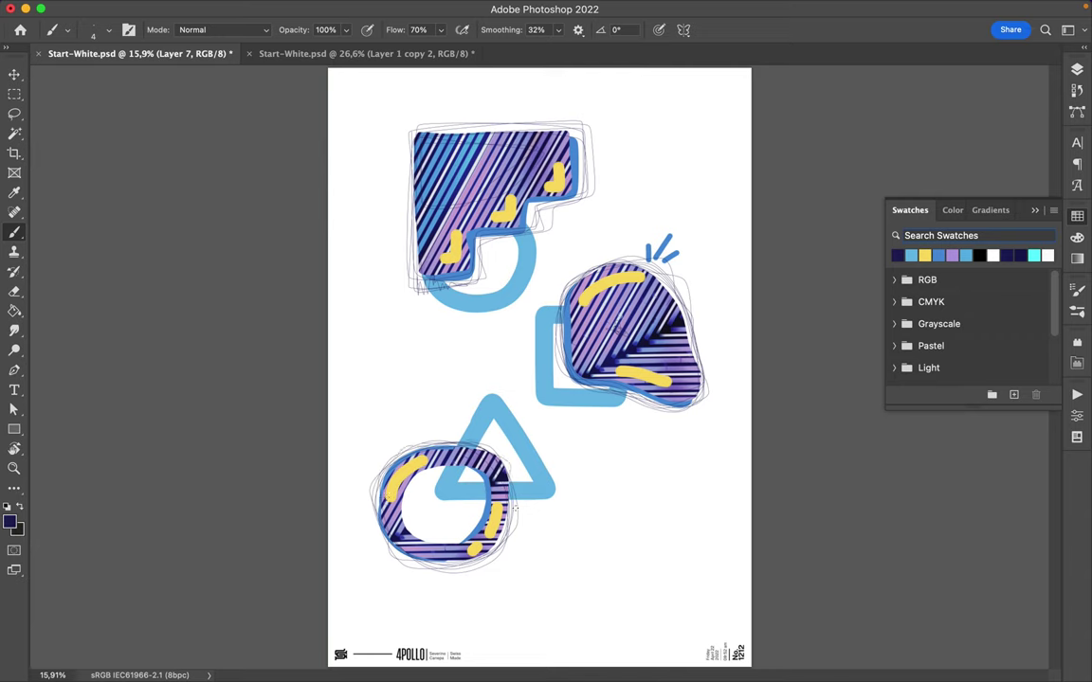
left_click_drag(466, 569, 388, 486)
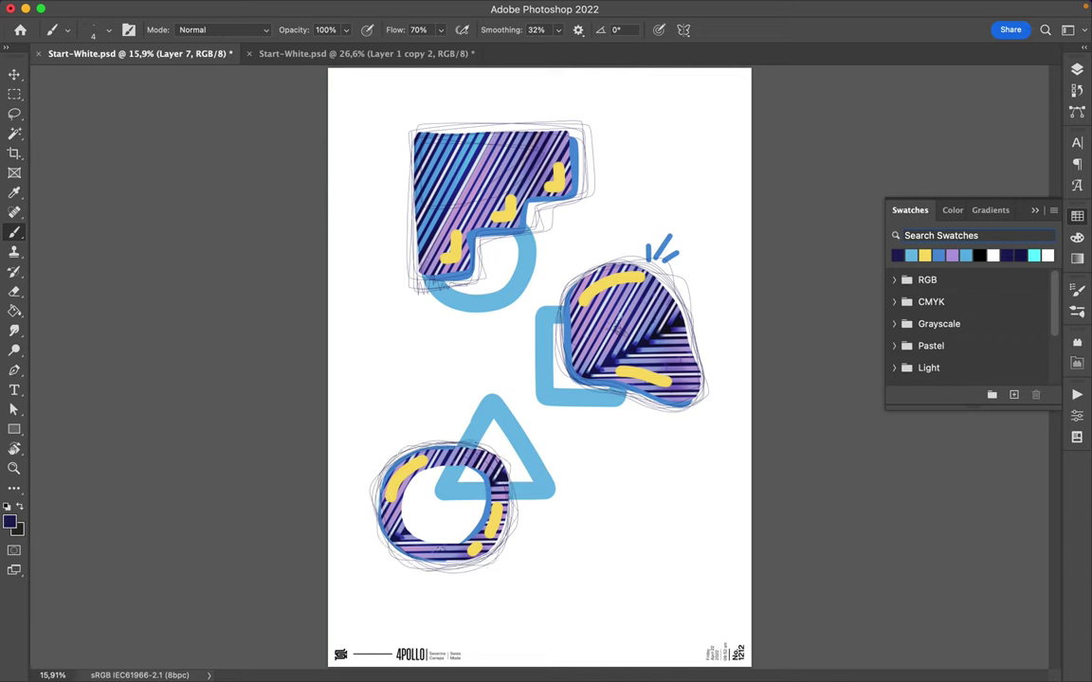
mouse_move(426, 489)
left_mouse_down()
mouse_move(378, 474)
mouse_move(410, 423)
left_mouse_up()
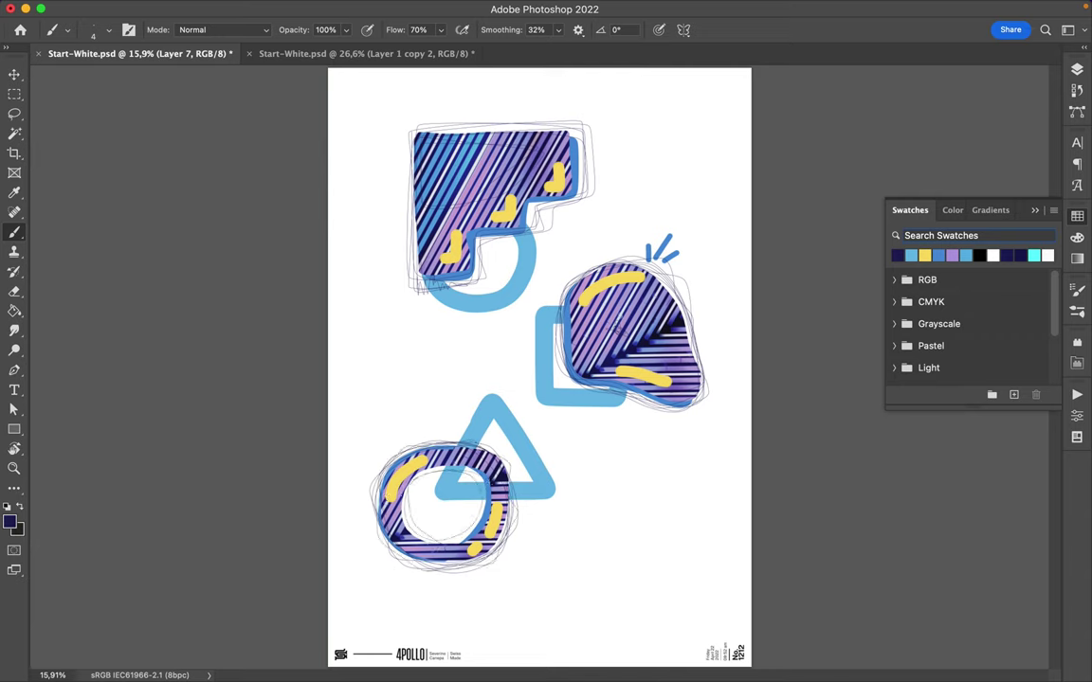
mouse_move(389, 489)
left_mouse_down()
mouse_move(374, 431)
mouse_move(424, 485)
mouse_move(372, 462)
mouse_move(374, 426)
left_mouse_up()
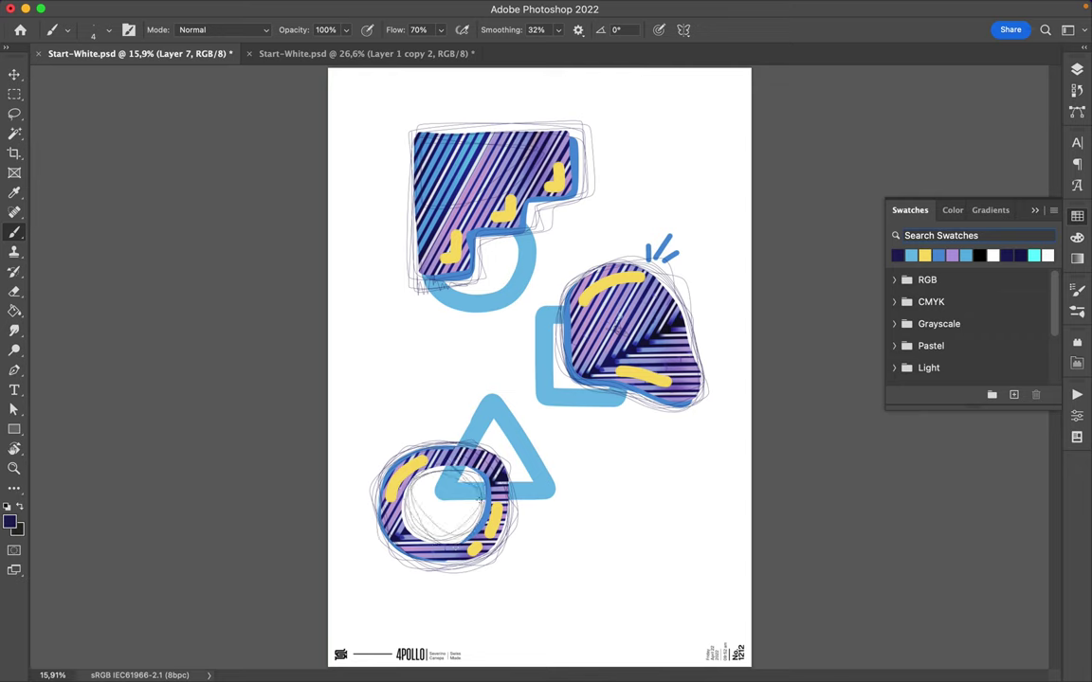
left_click_drag(407, 525, 443, 512)
left_click_drag(576, 247, 493, 469)
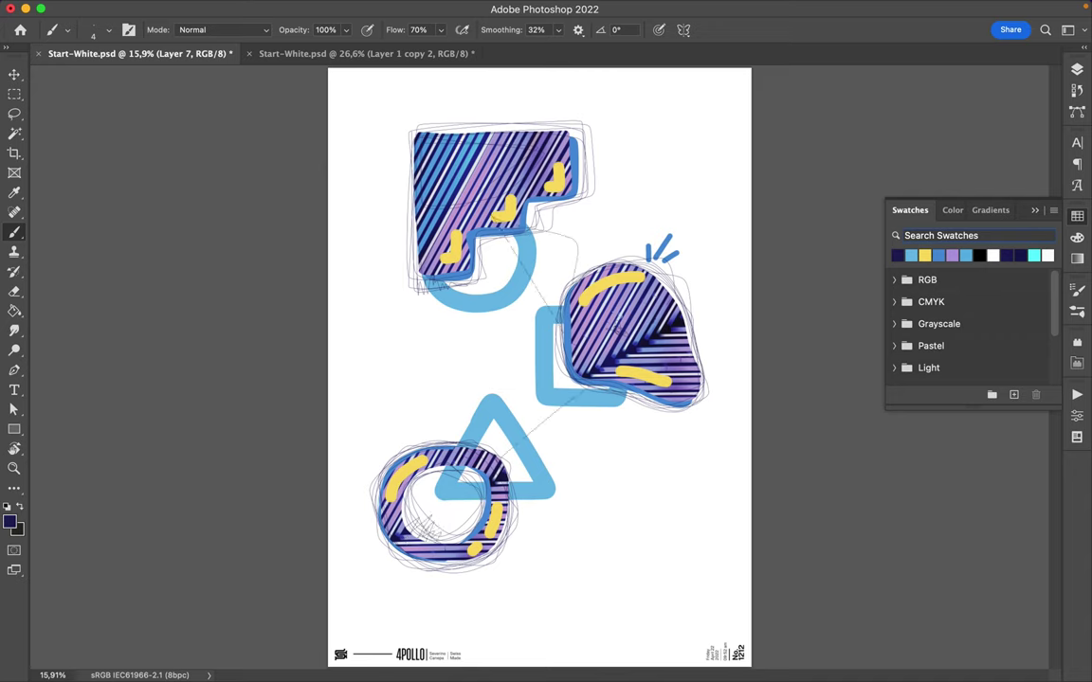
left_click(1076, 69)
- On Layer 8 above the base rectangle, set a 1 px brush for faint background scribbles and fit the poster
left_click(945, 431)
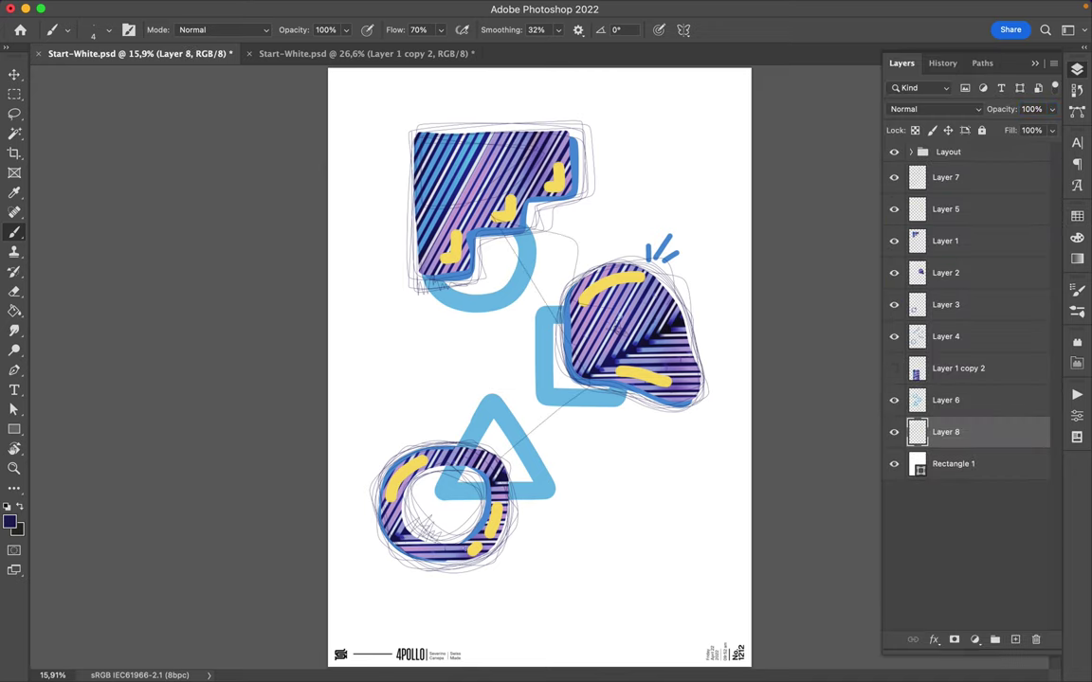
scroll(537, 369, "down", 2)
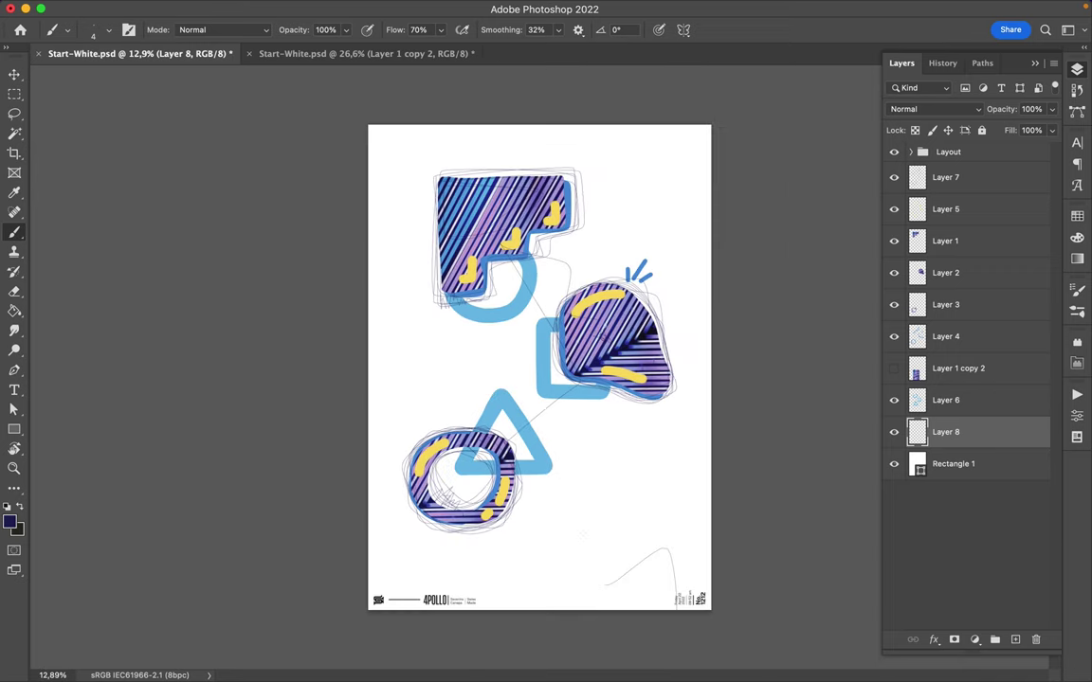
left_click(1076, 216)
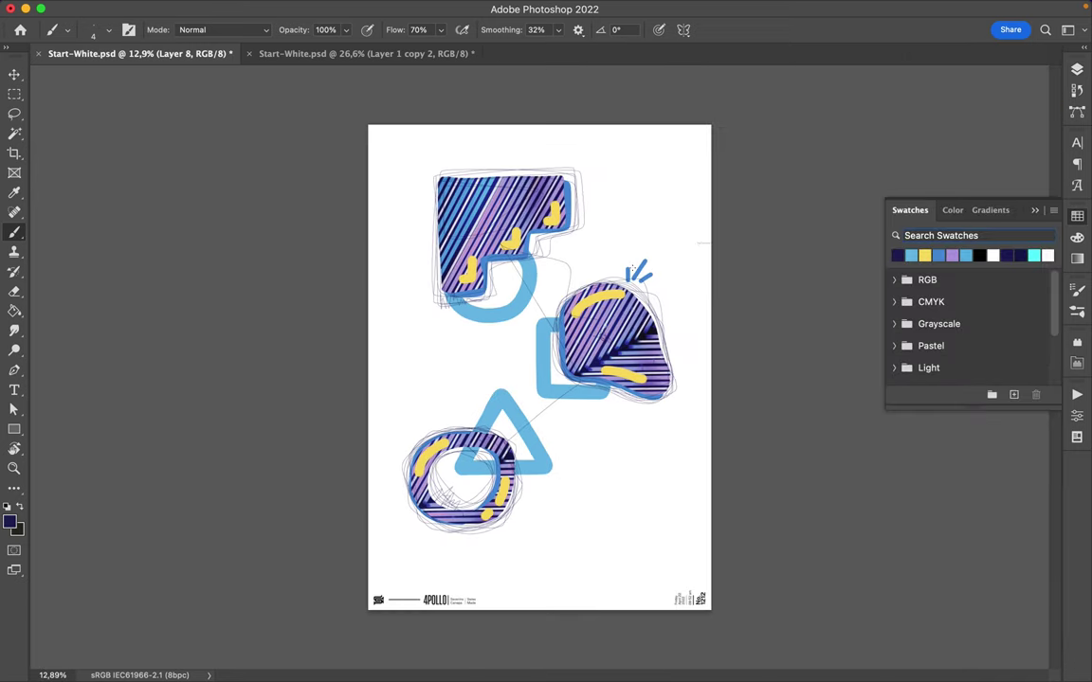
right_click(628, 266)
left_click(713, 9)
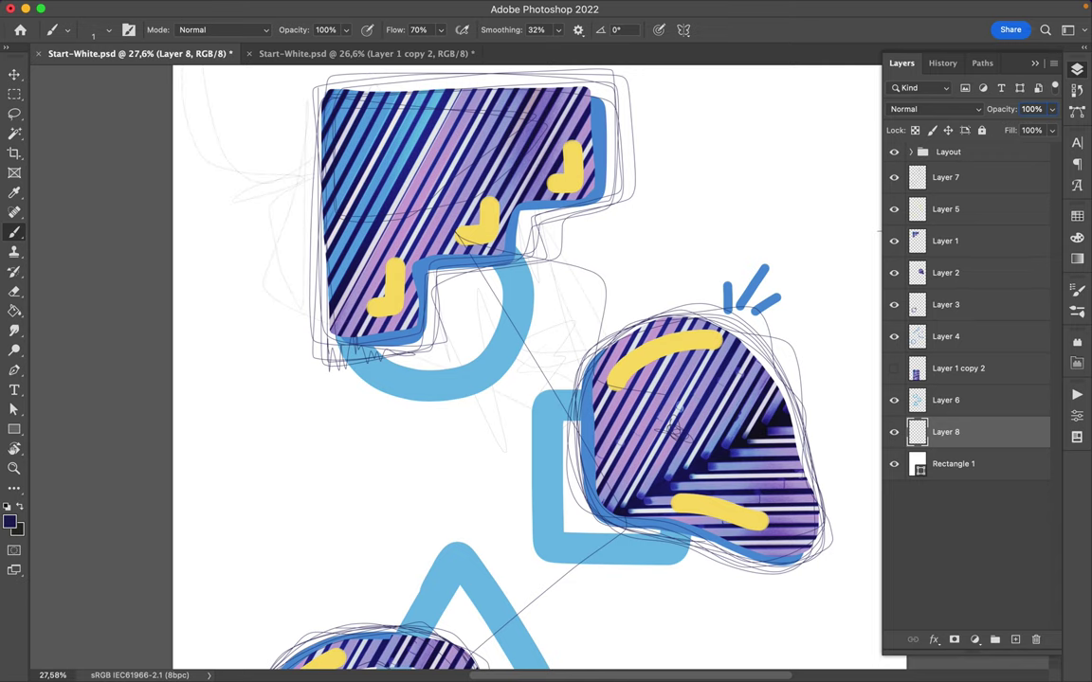
key("ctrl+0")
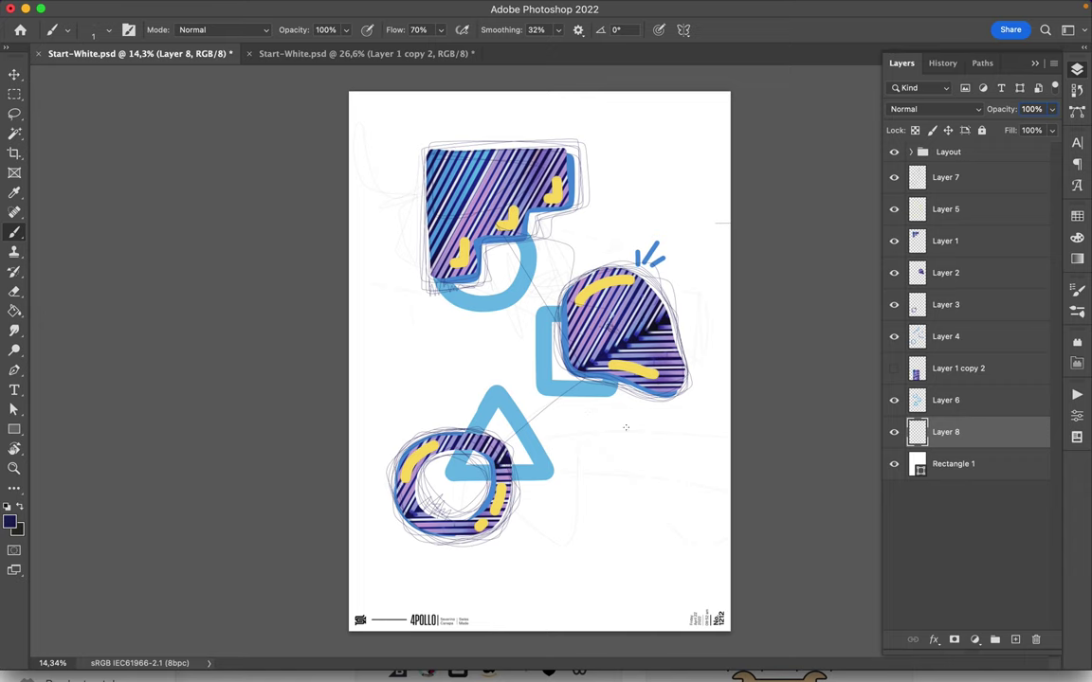
key("ctrl+minus")
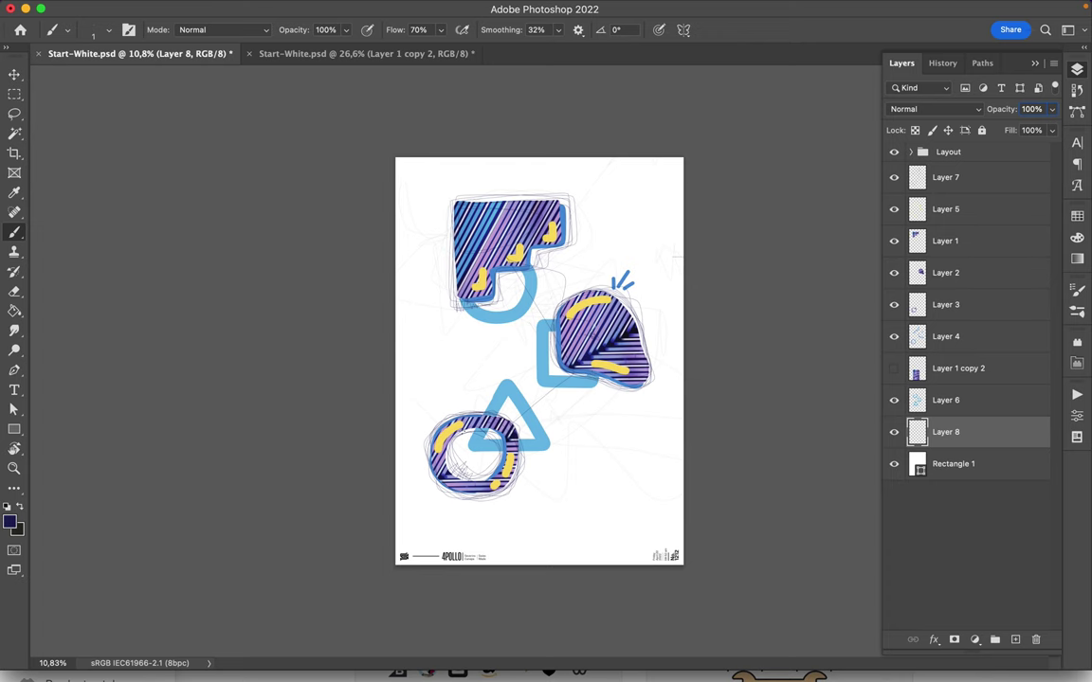
scroll(569, 360, "up", 5)
left_click(943, 176)
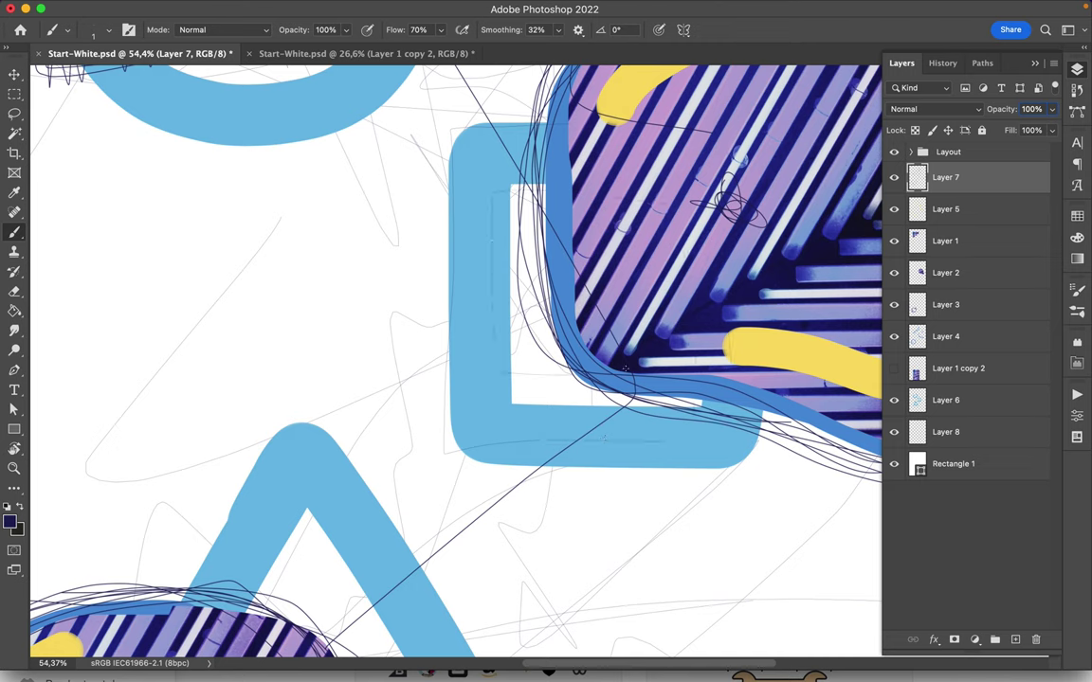
- Zoom in to inspect the scribbles, then select Layer 4 and open the brush size settings
scroll(536, 363, "down", 3)
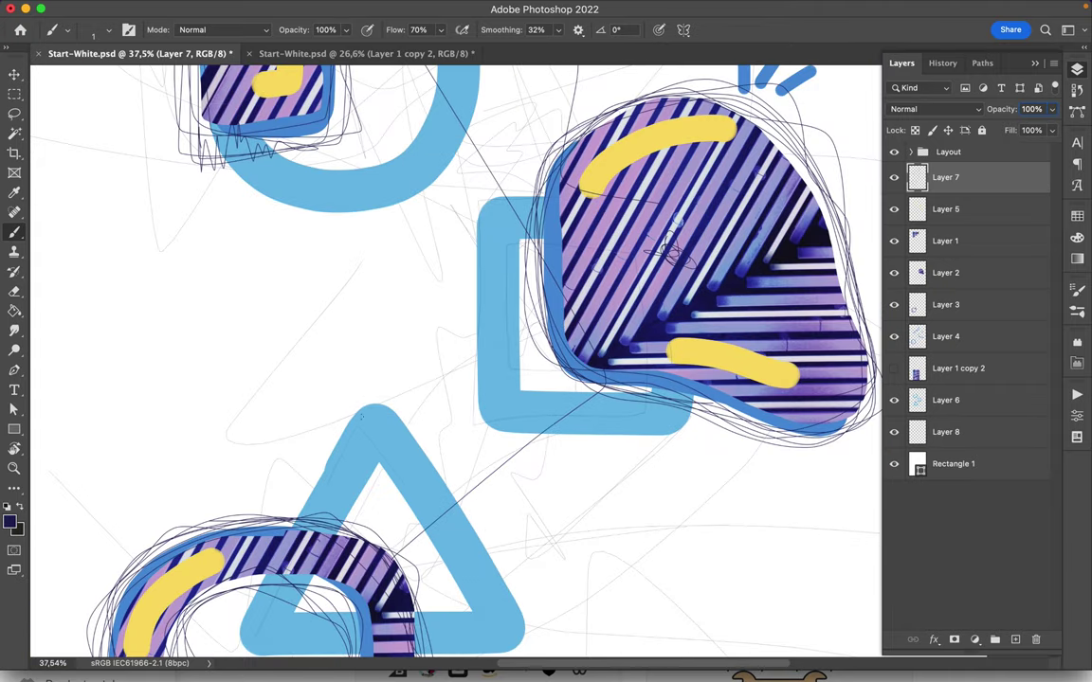
scroll(534, 368, "down", 2)
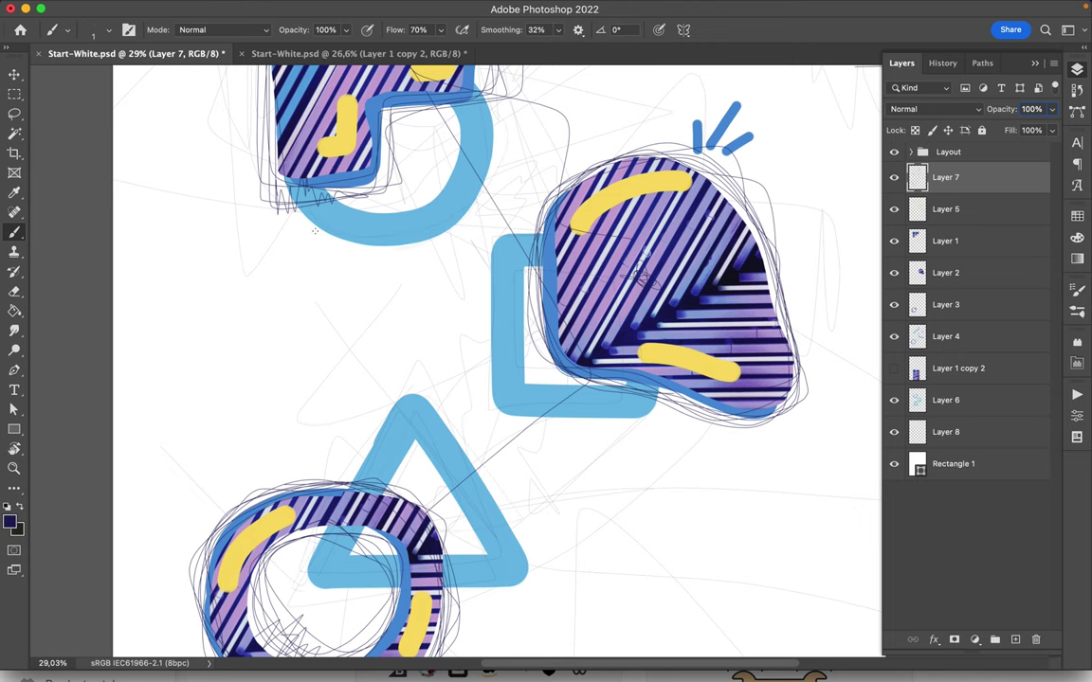
scroll(540, 365, "down", 1)
scroll(540, 365, "down", 1)
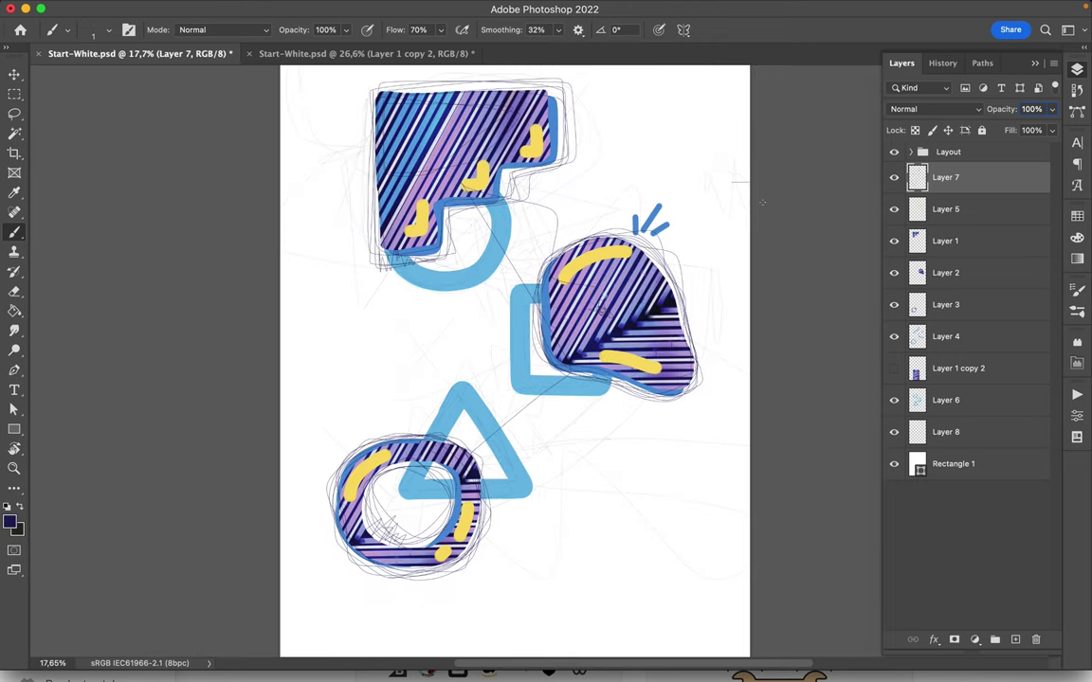
left_click(594, 199, "super")
right_click(567, 245)
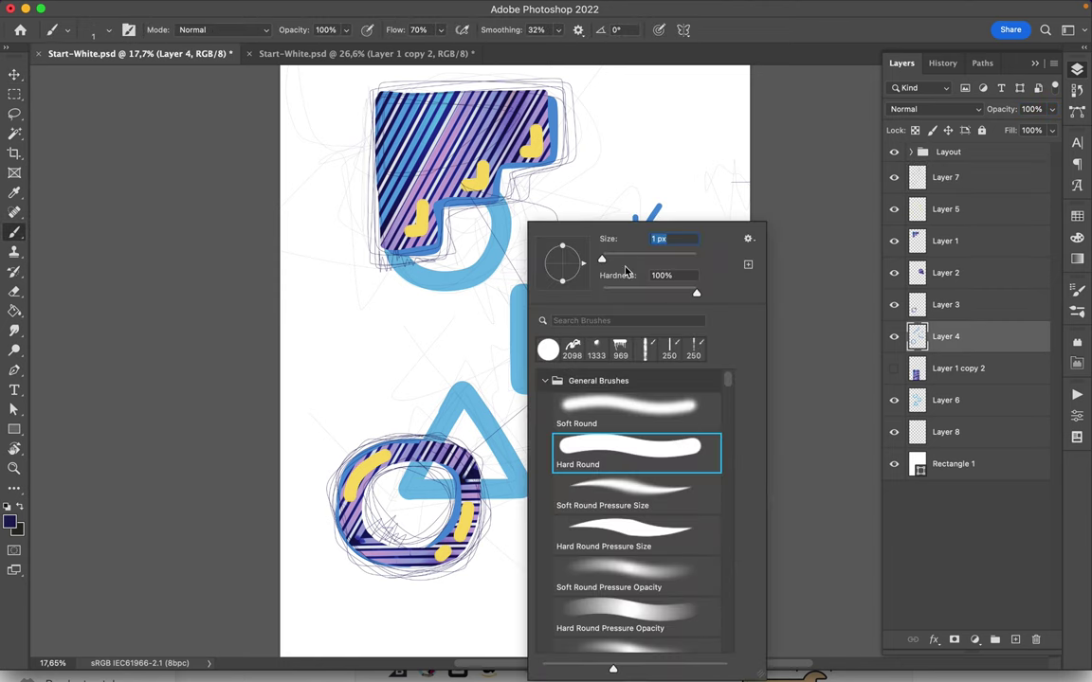
- Set a 60 px light-blue brush and paint short dashes beside the top shape
type("60")
key("Return")
left_click(898, 255)
left_click_drag(367, 184, 367, 236)
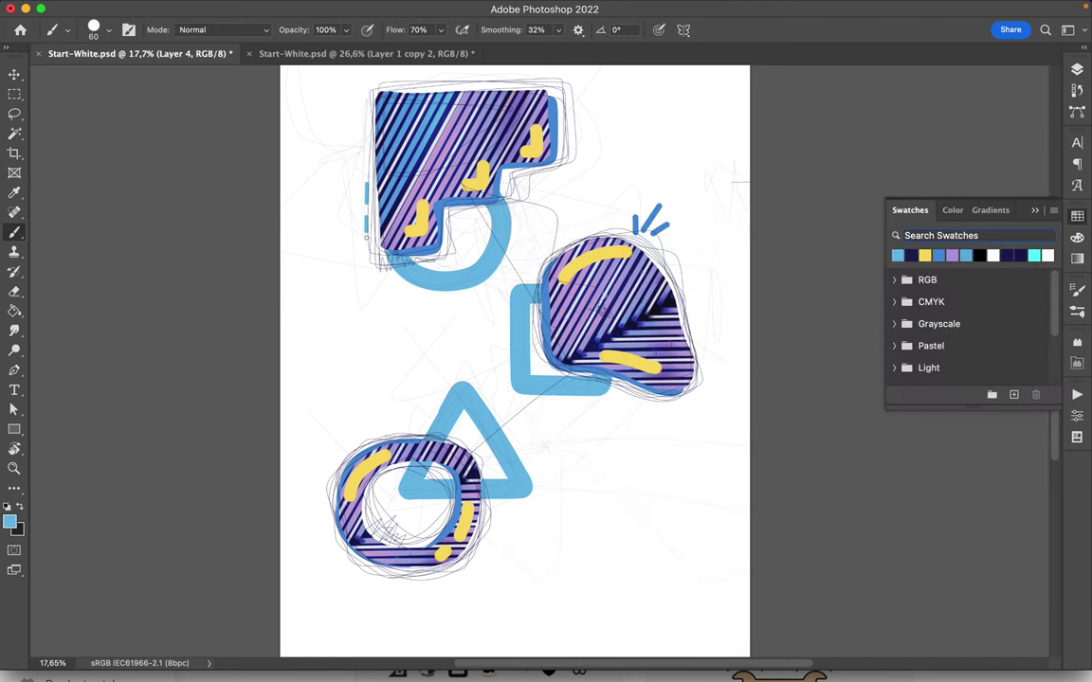
left_click_drag(566, 112, 577, 121)
- Add light-blue dashes around the lower circle and above the top shape, then view full-screen
mouse_move(354, 447)
left_mouse_down()
mouse_move(340, 460)
mouse_move(375, 439)
left_mouse_up()
left_click_drag(414, 585, 473, 570)
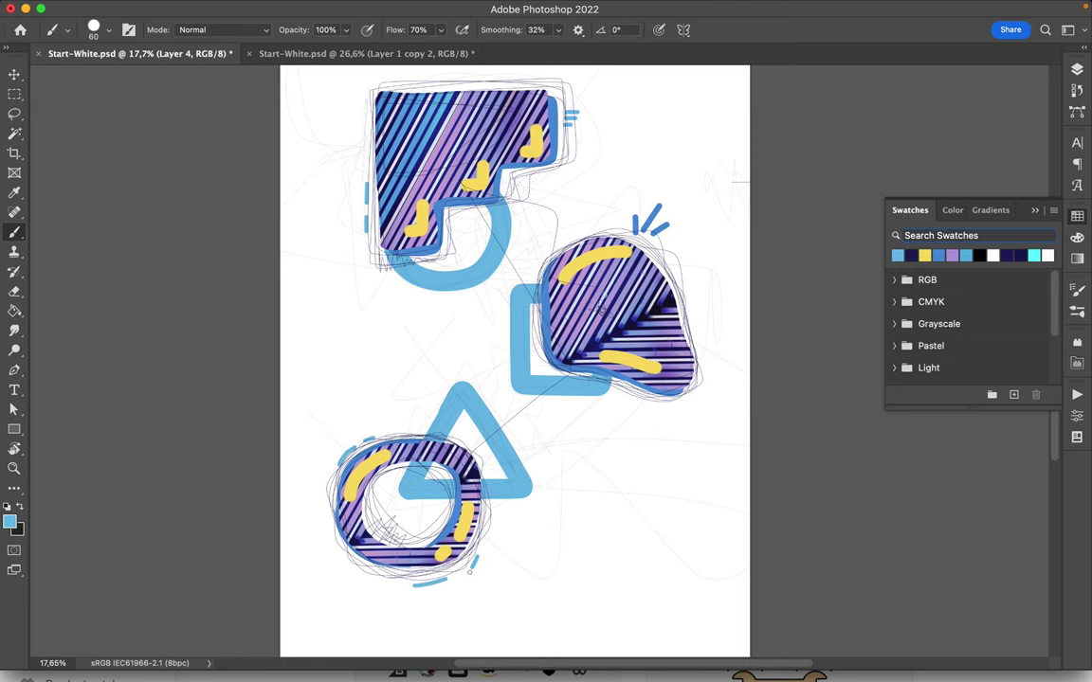
scroll(487, 538, "up", 3)
left_click_drag(442, 205, 446, 223)
scroll(528, 356, "down", 3)
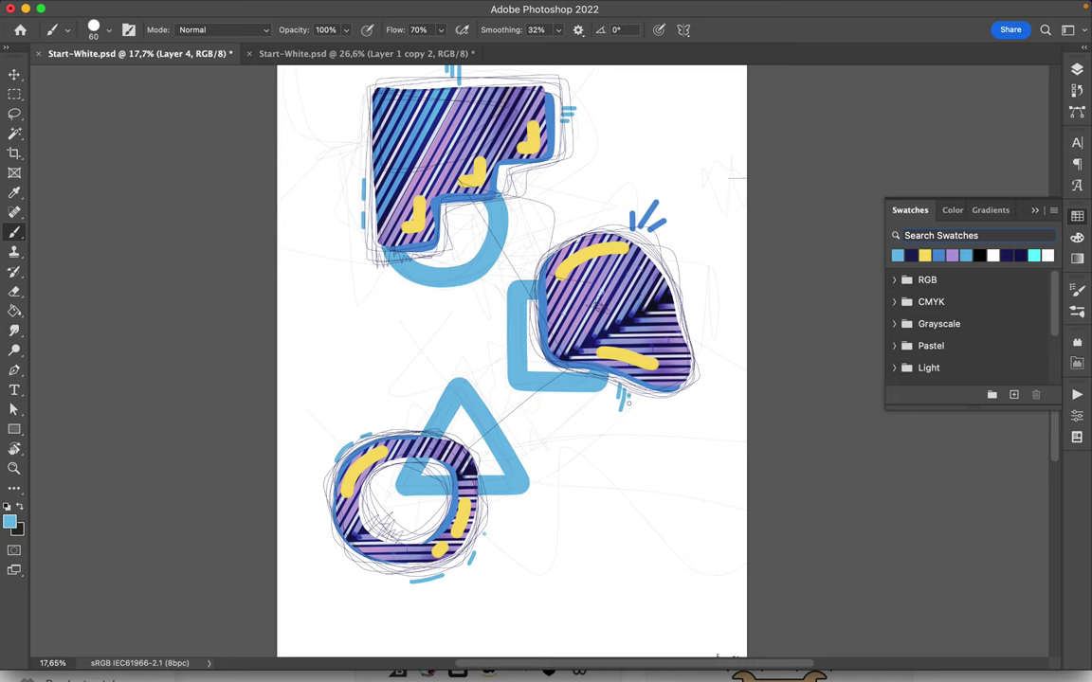
scroll(622, 417, "down", 2)
left_click(711, 8)
left_click(727, 48)
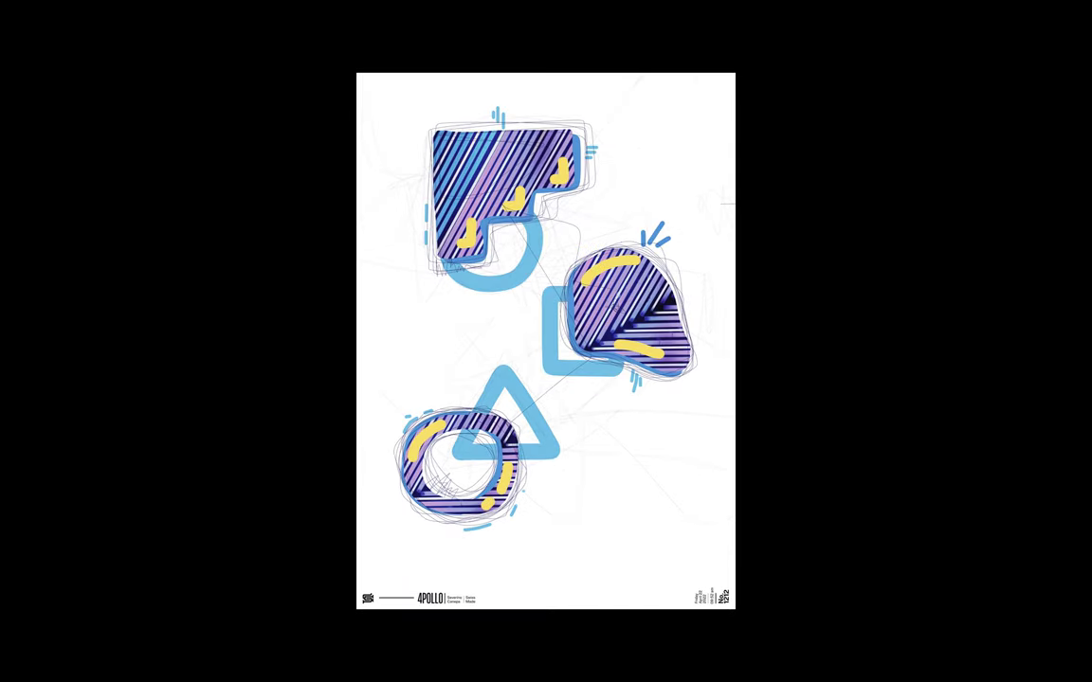